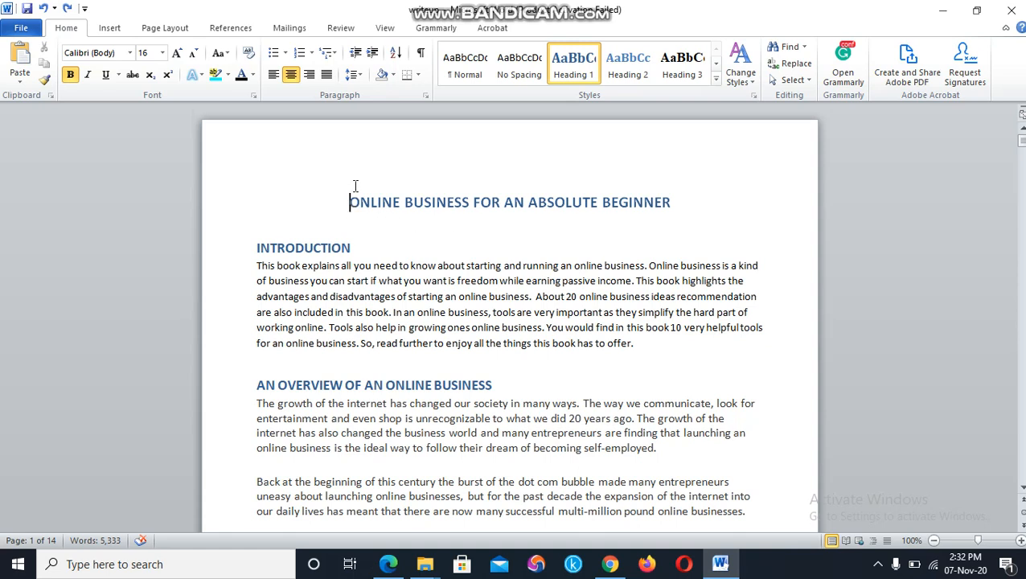
# Set a custom paper size of 5.5" width by 8.5" height for the whole document
pyautogui.click(165, 27)
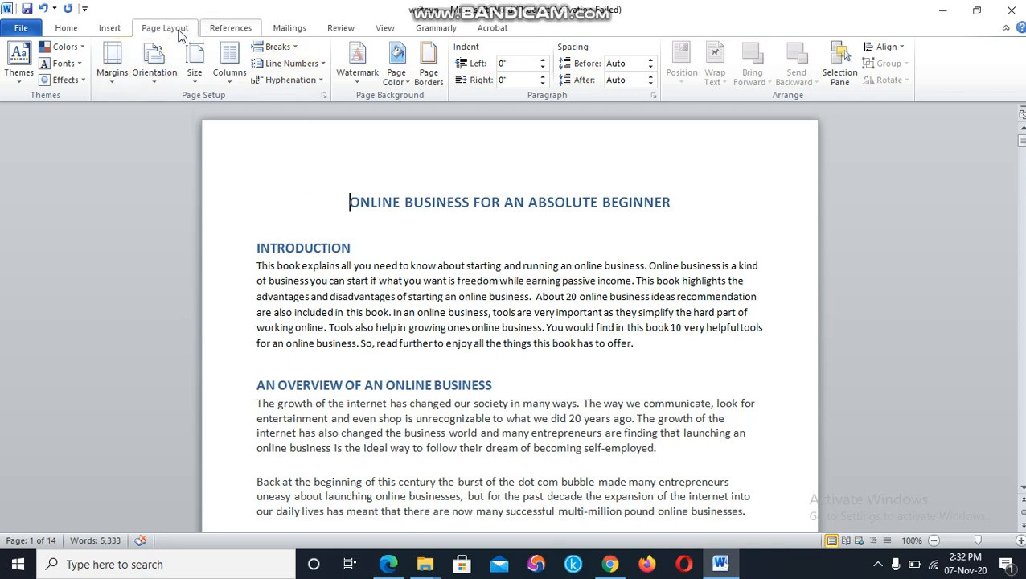
pyautogui.click(194, 75)
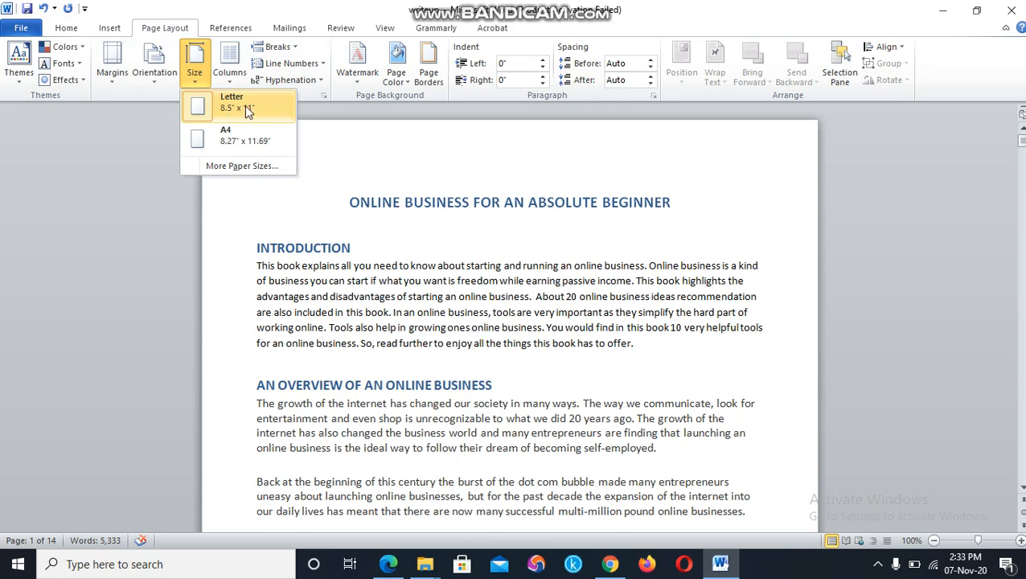
pyautogui.click(233, 164)
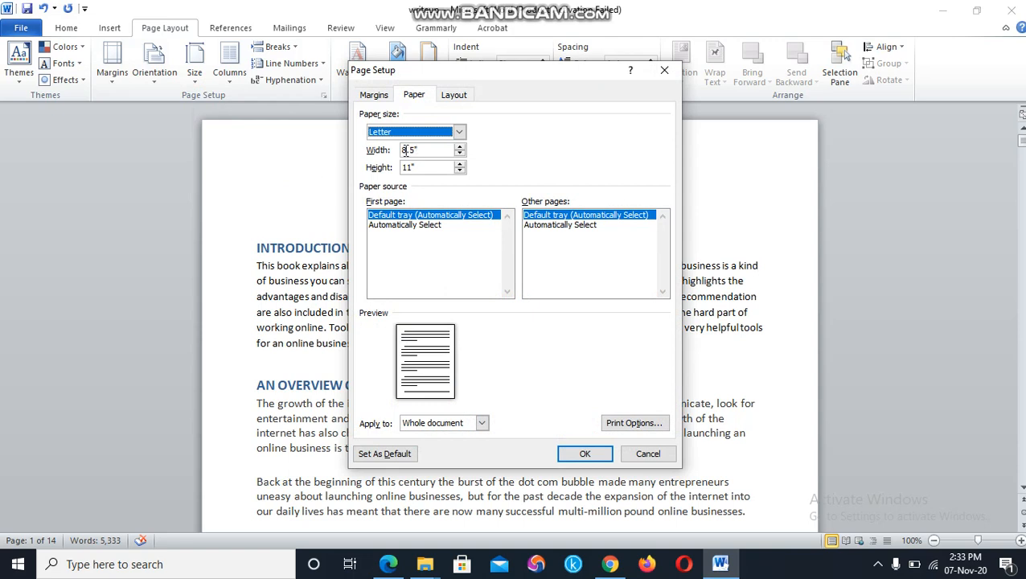
pyautogui.click(407, 151)
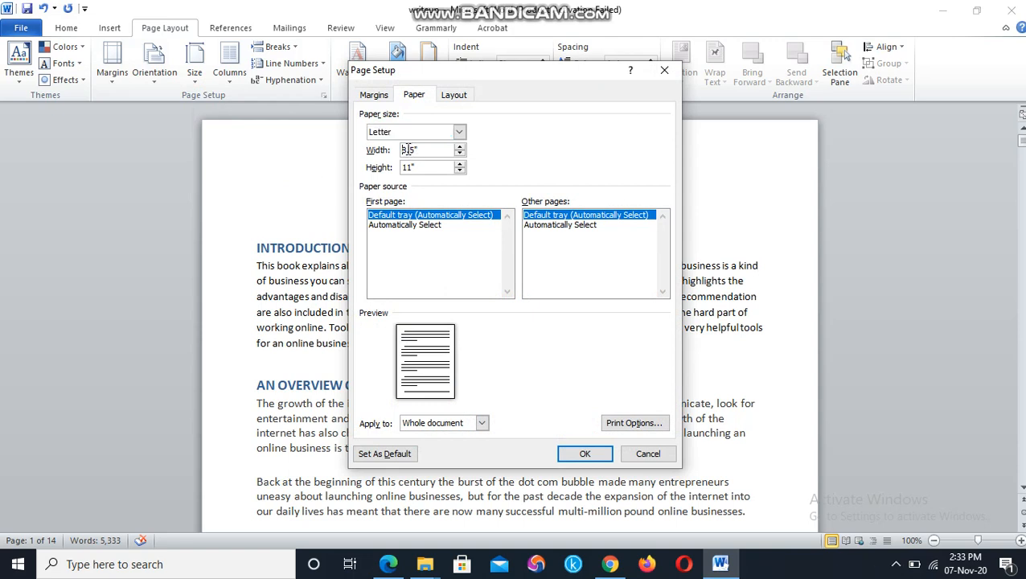
pyautogui.press('BackSpace')
pyautogui.write('5')
pyautogui.click(409, 167)
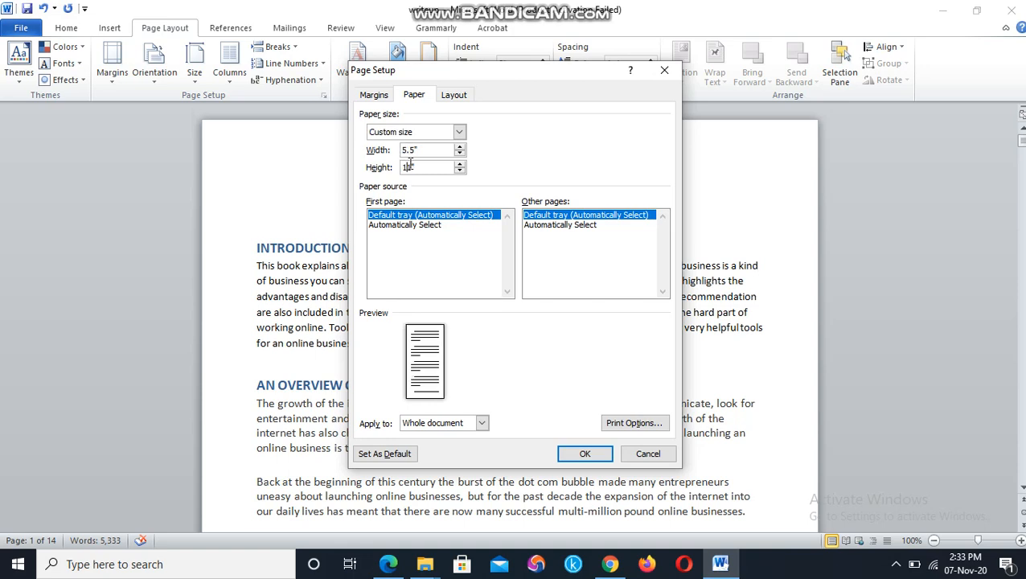
pyautogui.press('BackSpace')
pyautogui.press('BackSpace')
pyautogui.write('8.5')
pyautogui.click(584, 454)
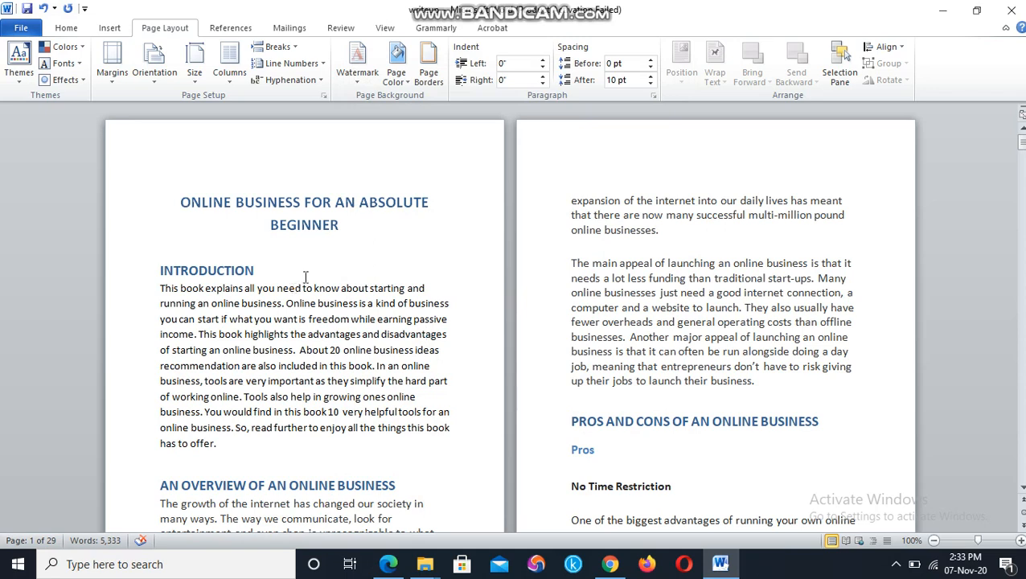
# Insert an empty line above the title "ONLINE BUSINESS FOR AN ABSOLUTE BEGINNER" and align it left
pyautogui.click(184, 202)
pyautogui.click(184, 201)
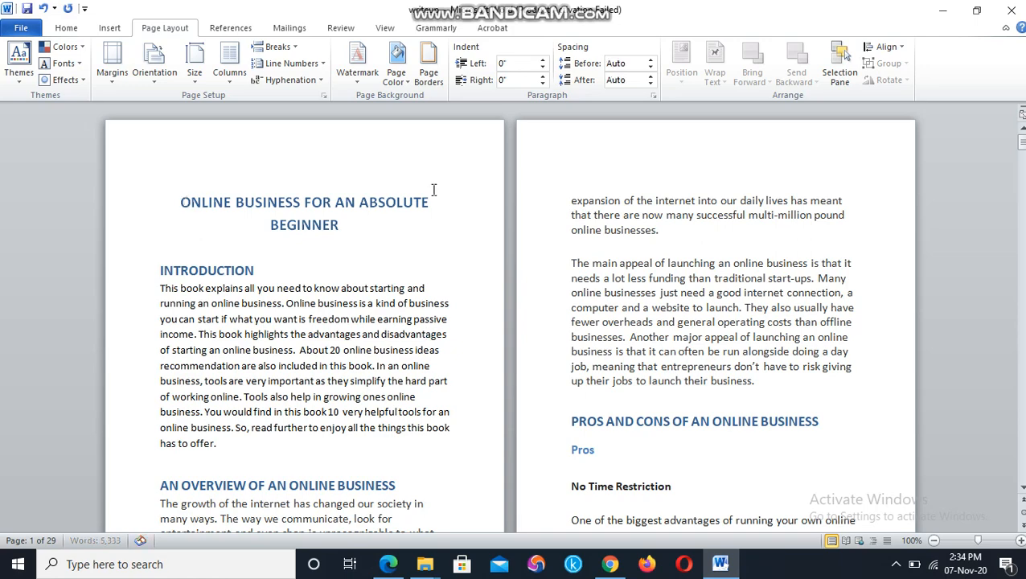
pyautogui.press('Return')
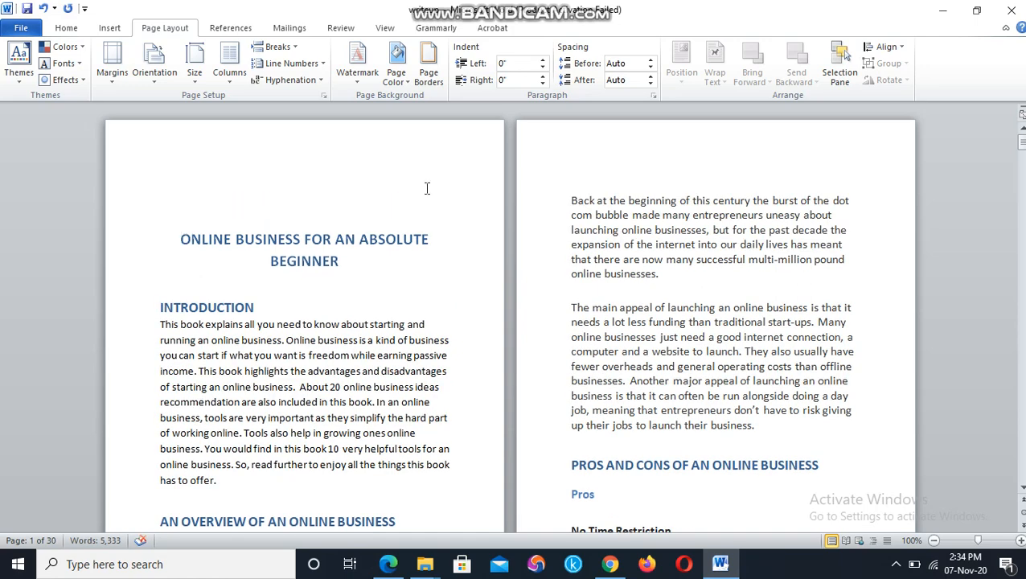
pyautogui.click(256, 175)
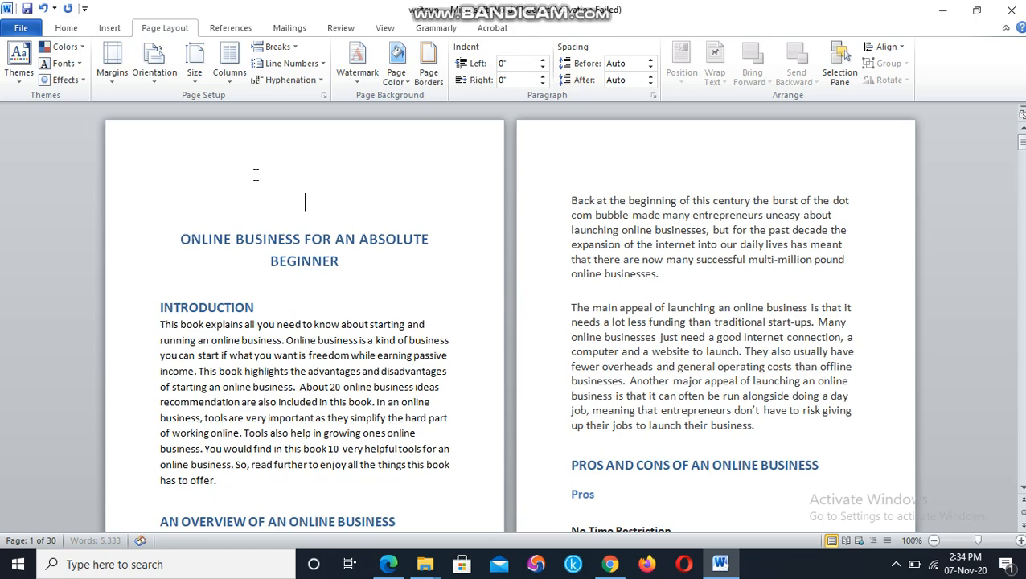
pyautogui.click(66, 27)
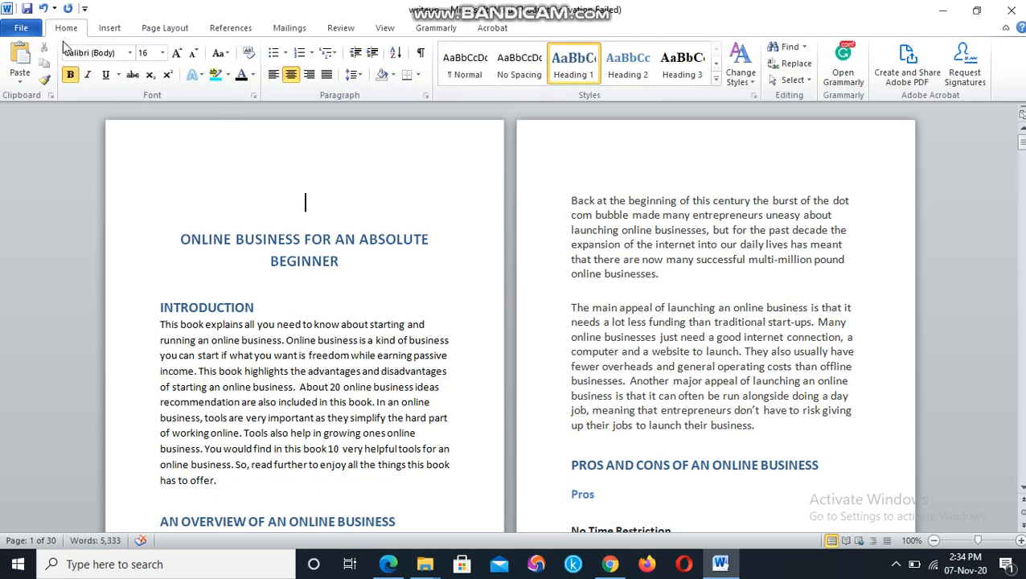
pyautogui.click(274, 74)
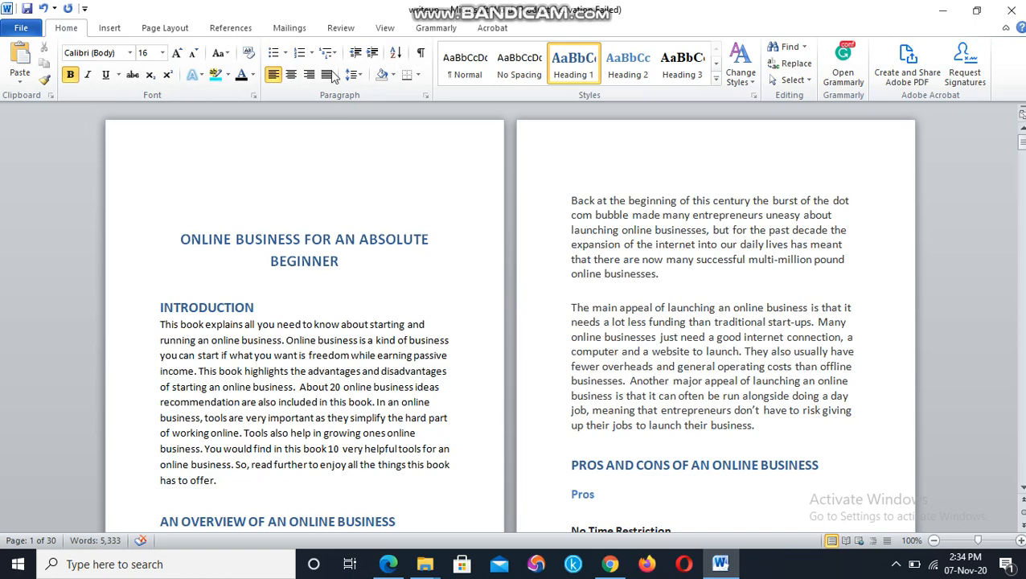
# Switch to Chrome, open thebookdesigner.com's copyright page samples, and copy the long sample's notice from its copyright line through "permitted by copyright law."
pyautogui.click(611, 564)
pyautogui.click(281, 14)
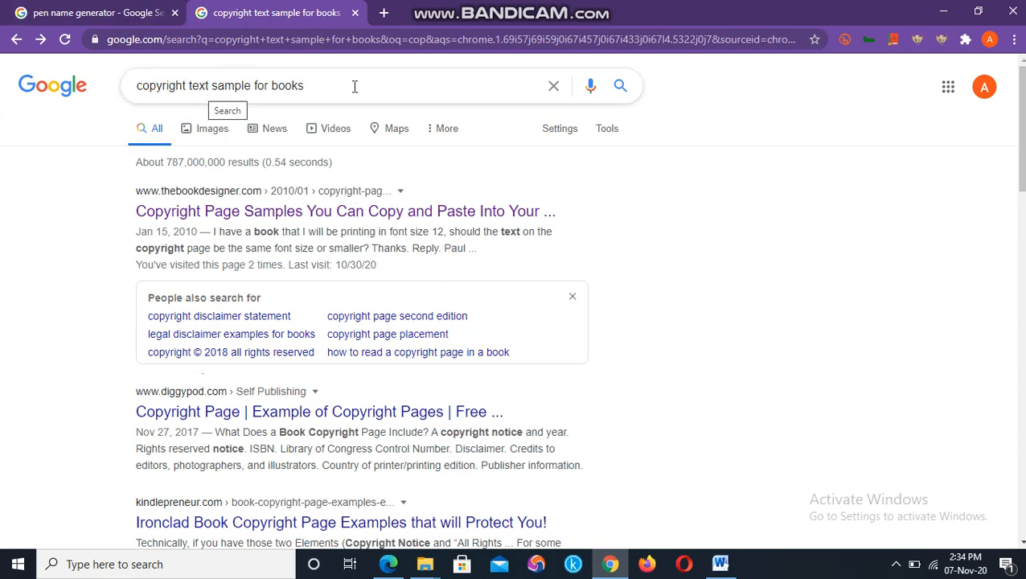
pyautogui.click(203, 217)
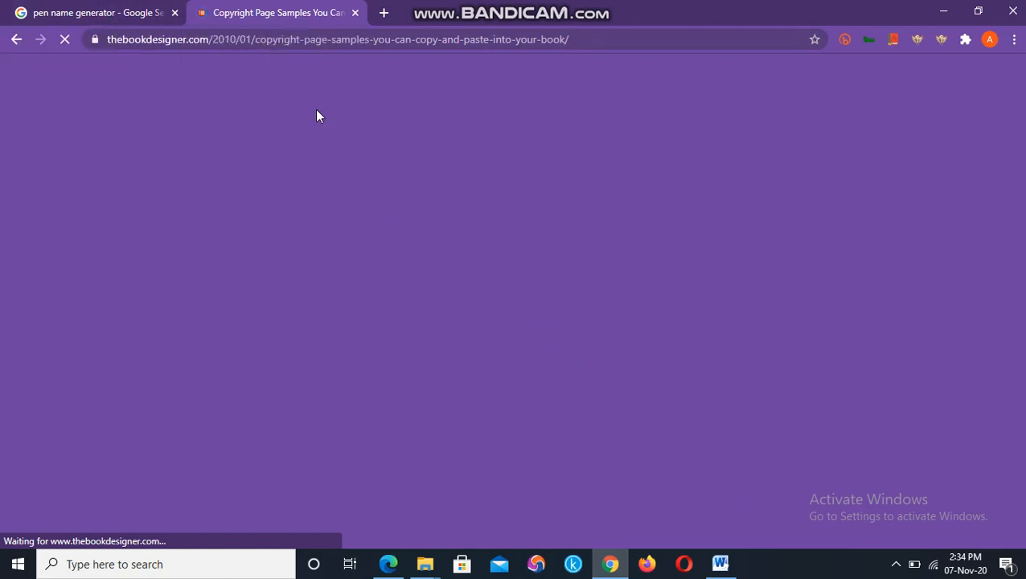
pyautogui.scroll(-8, 300, 346)
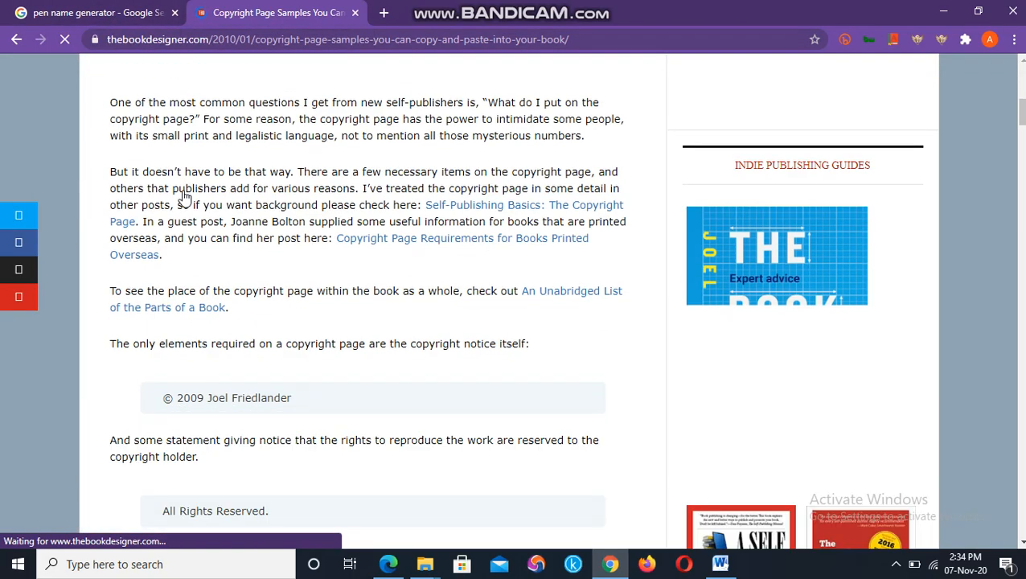
pyautogui.scroll(-3, 185, 200)
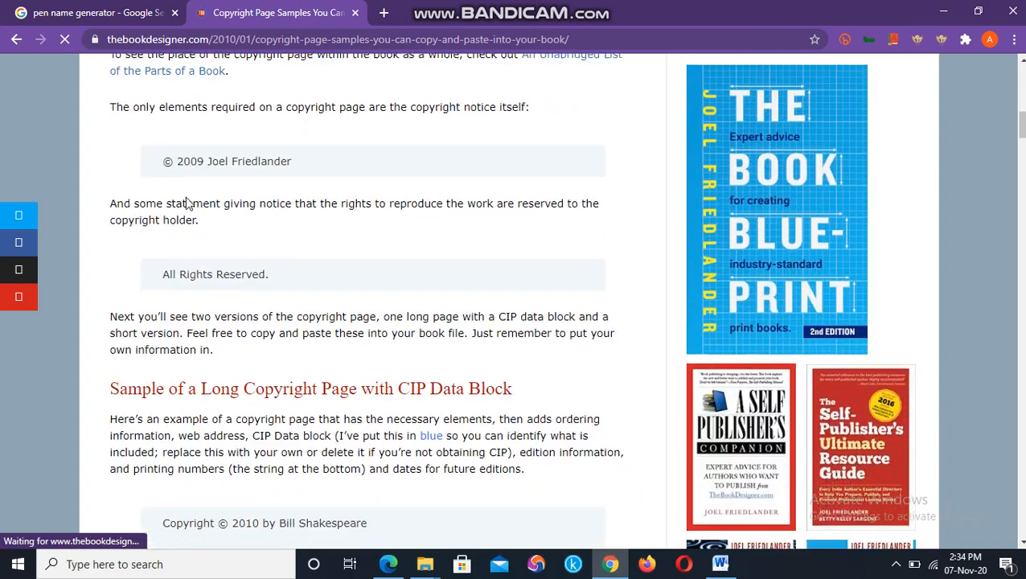
pyautogui.scroll(-5, 186, 201)
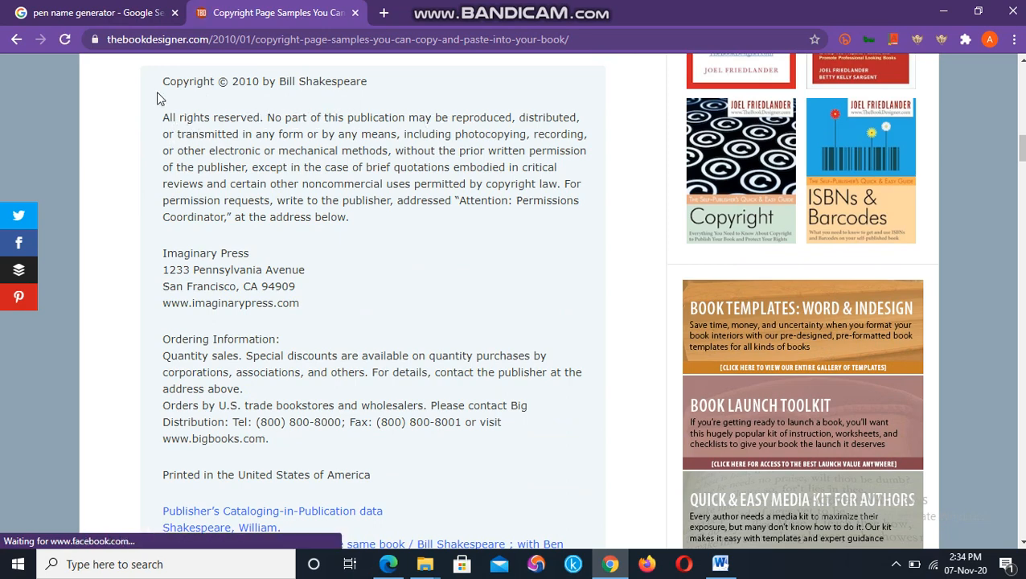
pyautogui.moveTo(163, 80); pyautogui.dragTo(561, 191)
pyautogui.hotkey('ctrl', 'c')
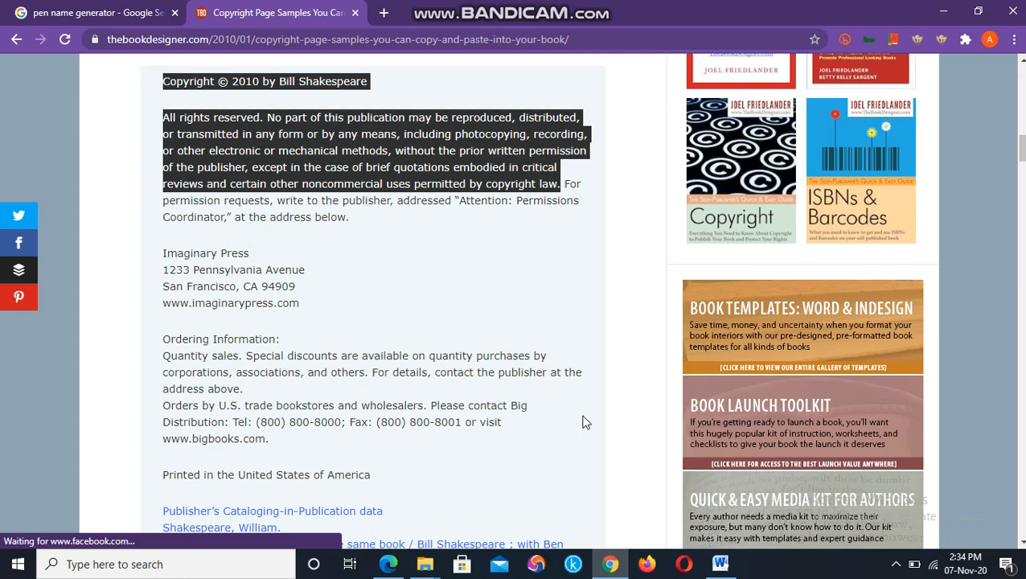
# Switch to Word, paste the copyright notice above the title, and replace its sample year and author with "2020 by"
pyautogui.click(721, 564)
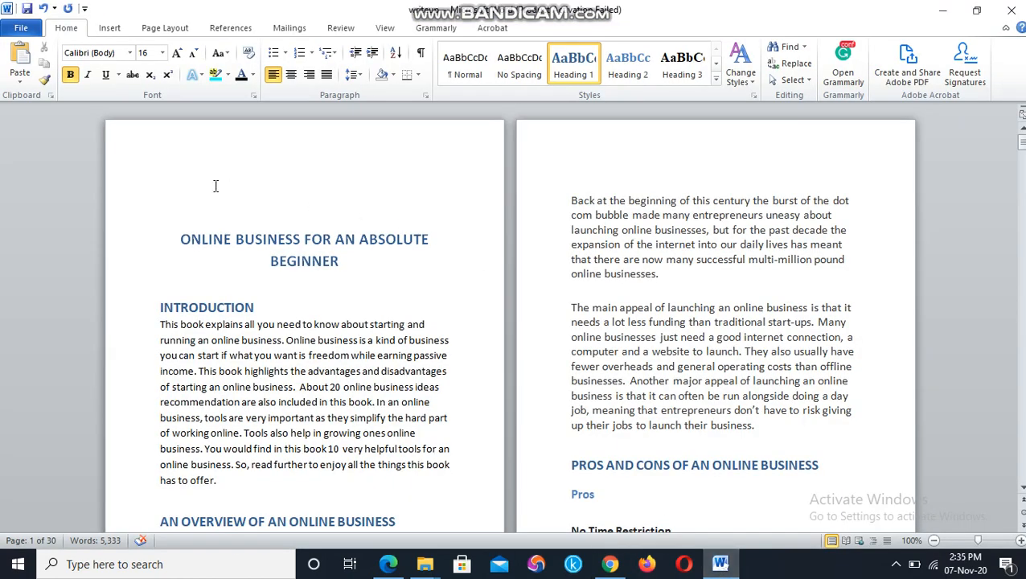
pyautogui.hotkey('ctrl', 'v')
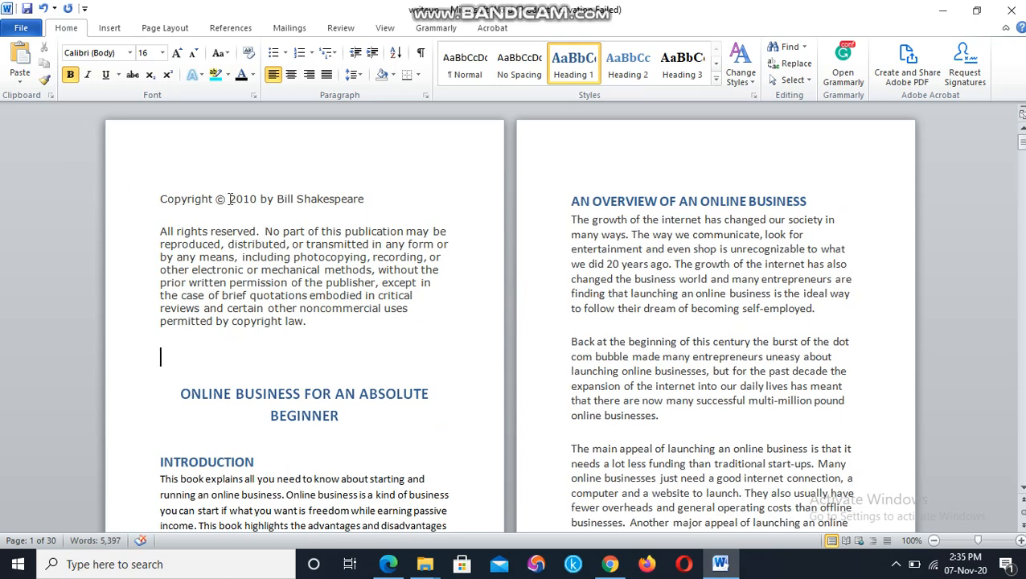
pyautogui.moveTo(230, 198); pyautogui.dragTo(388, 219)
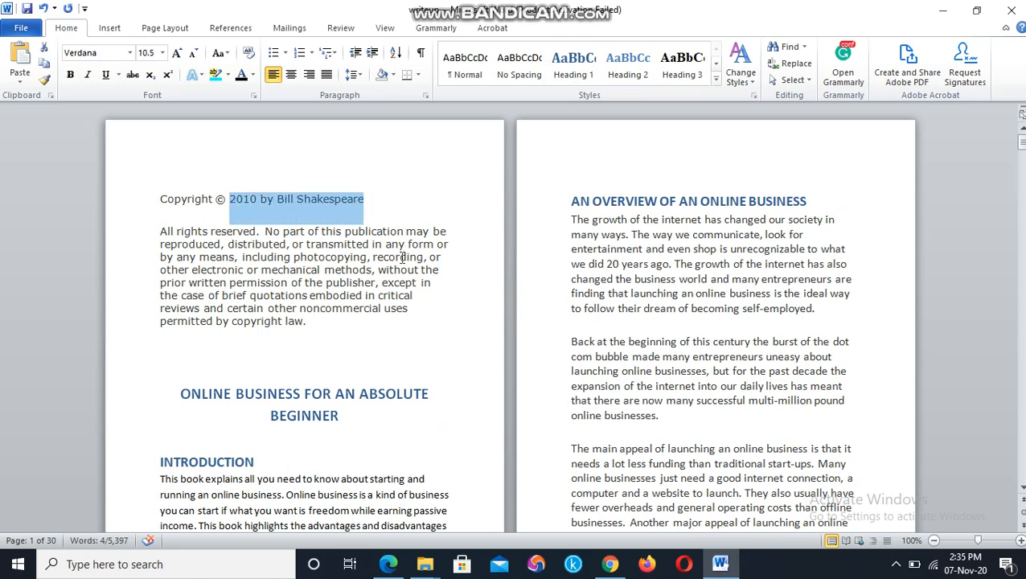
pyautogui.write('2020 by')
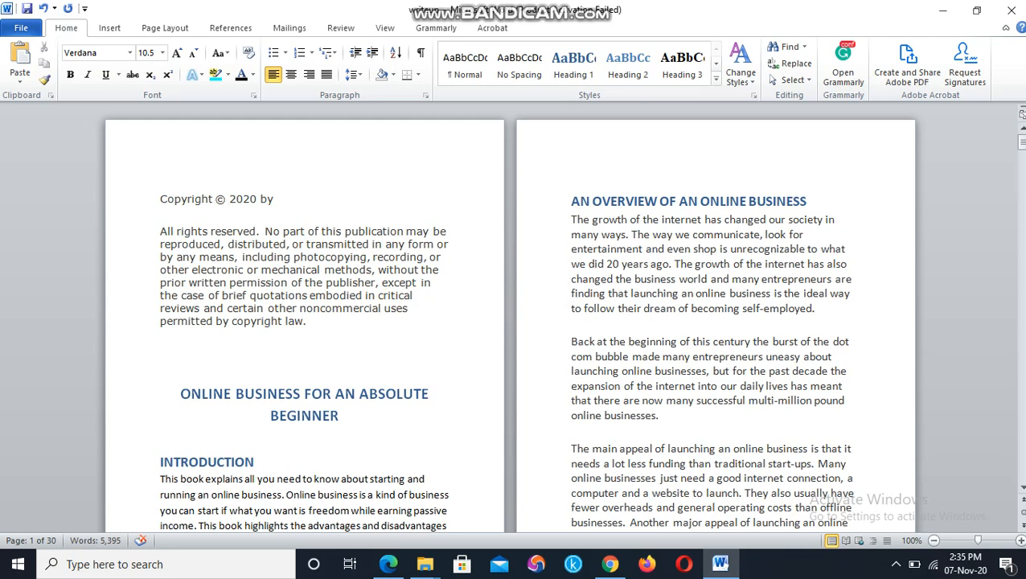
pyautogui.click(278, 200)
pyautogui.click(279, 199)
# Switch to Chrome and open the name-generator.org.uk Pen Name Generator form from the pen name search results
pyautogui.click(611, 563)
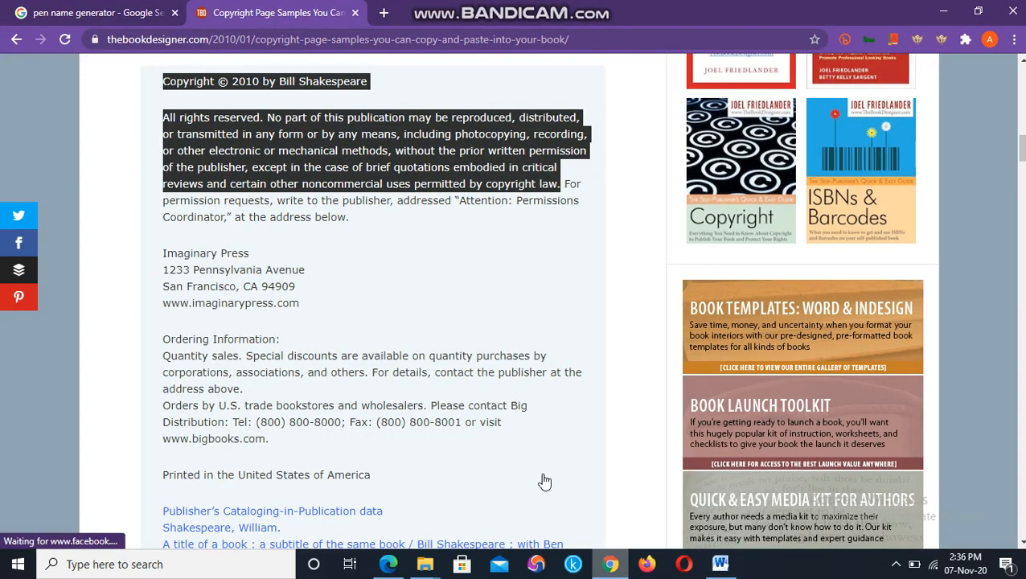
pyautogui.click(90, 13)
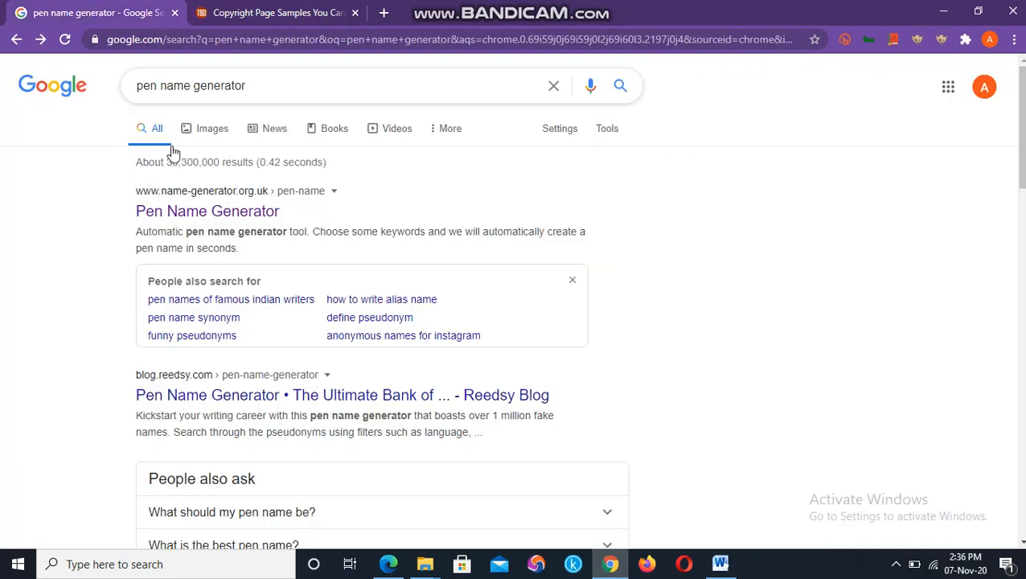
pyautogui.click(196, 214)
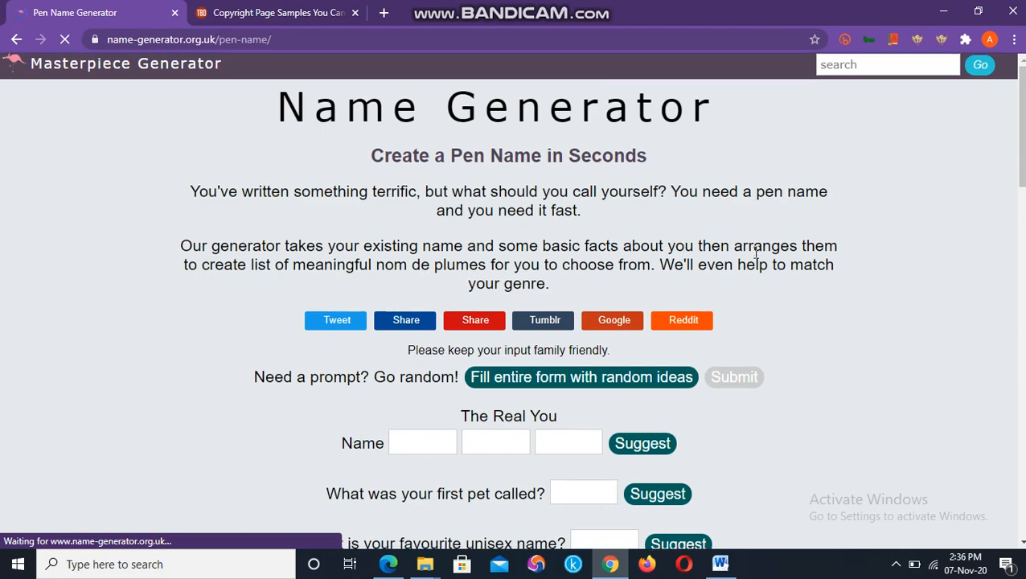
pyautogui.scroll(-3, 680, 258)
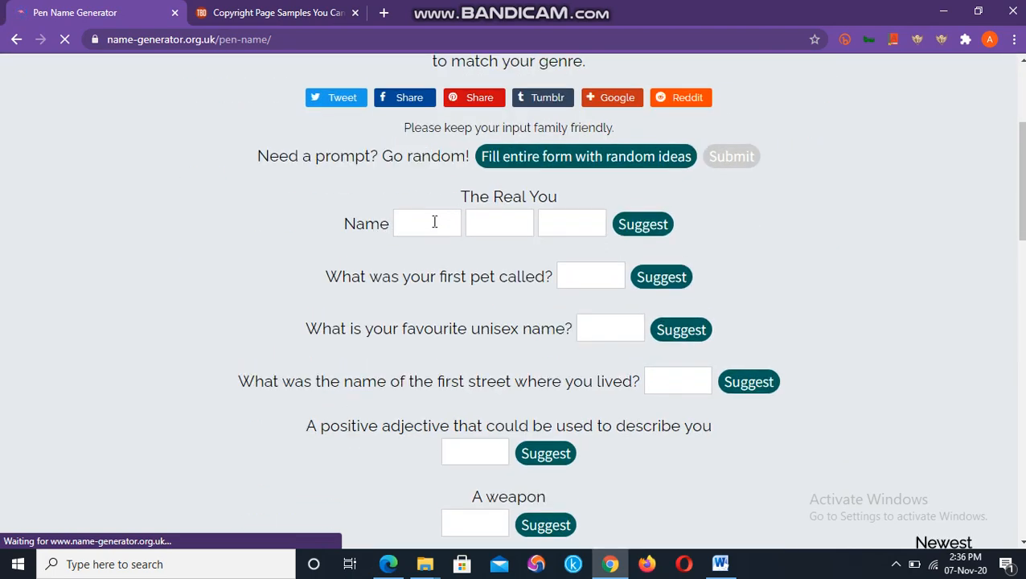
# Fill the real name, first pet, favourite unisex name and first street fields with the generator's suggestions
pyautogui.click(638, 234)
pyautogui.click(668, 283)
pyautogui.click(683, 333)
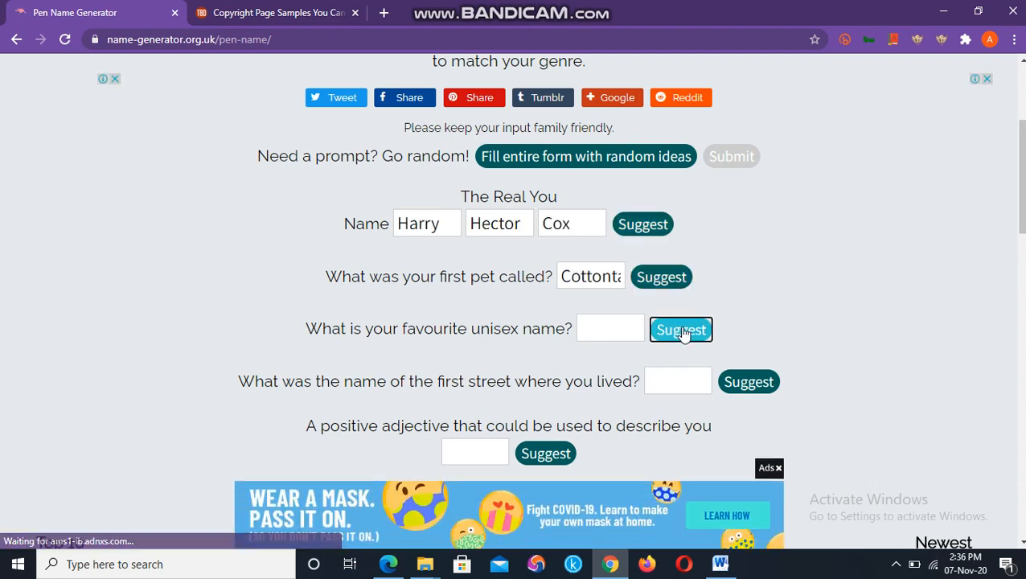
pyautogui.click(749, 381)
pyautogui.scroll(-5, 752, 309)
pyautogui.scroll(2, 692, 266)
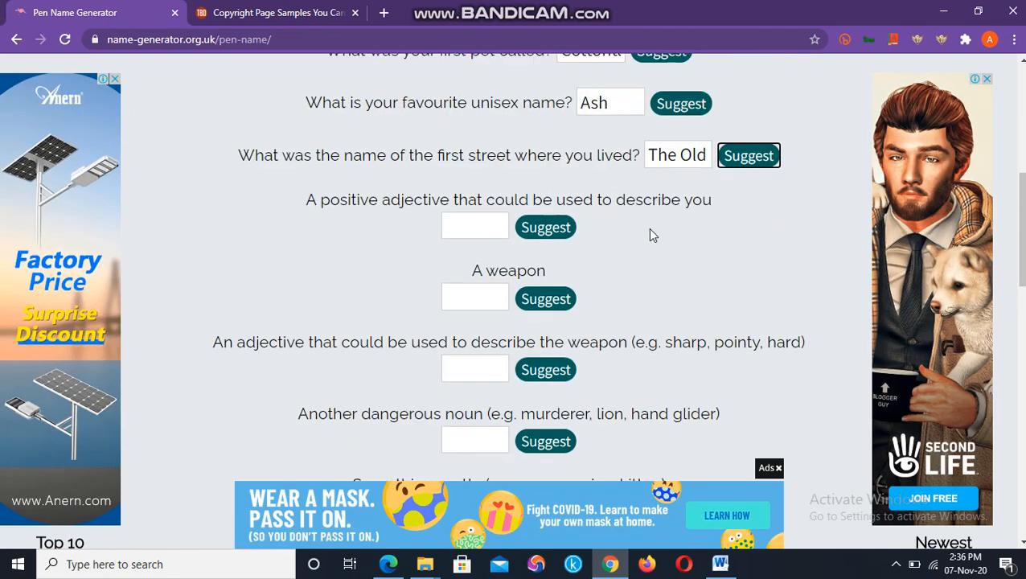
# Fill in suggestions for the positive adjective, weapon, weapon adjective, dangerous noun, something pretty, first car and planet
pyautogui.click(549, 232)
pyautogui.click(550, 301)
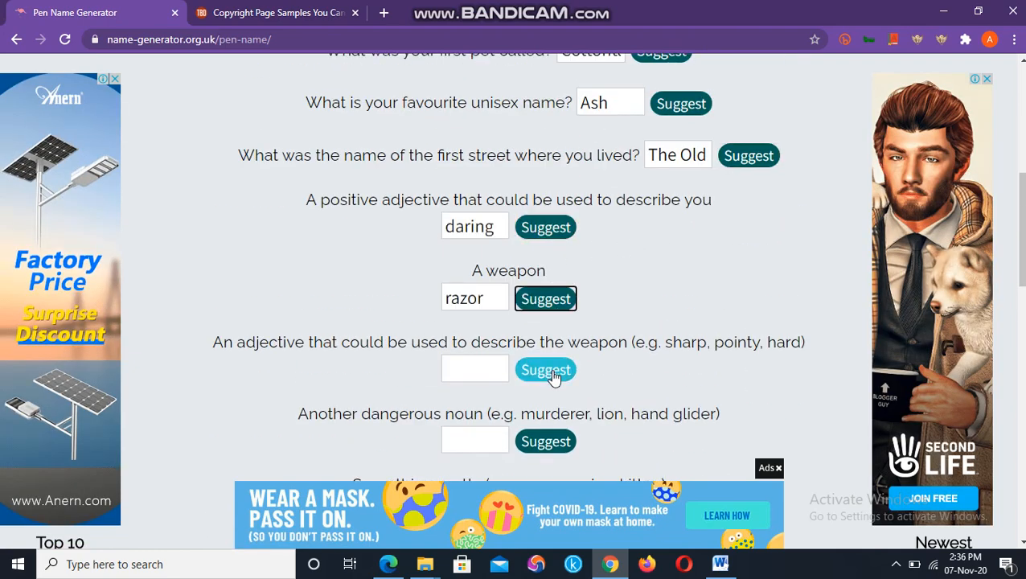
pyautogui.click(553, 371)
pyautogui.scroll(-3, 553, 354)
pyautogui.click(550, 216)
pyautogui.click(547, 289)
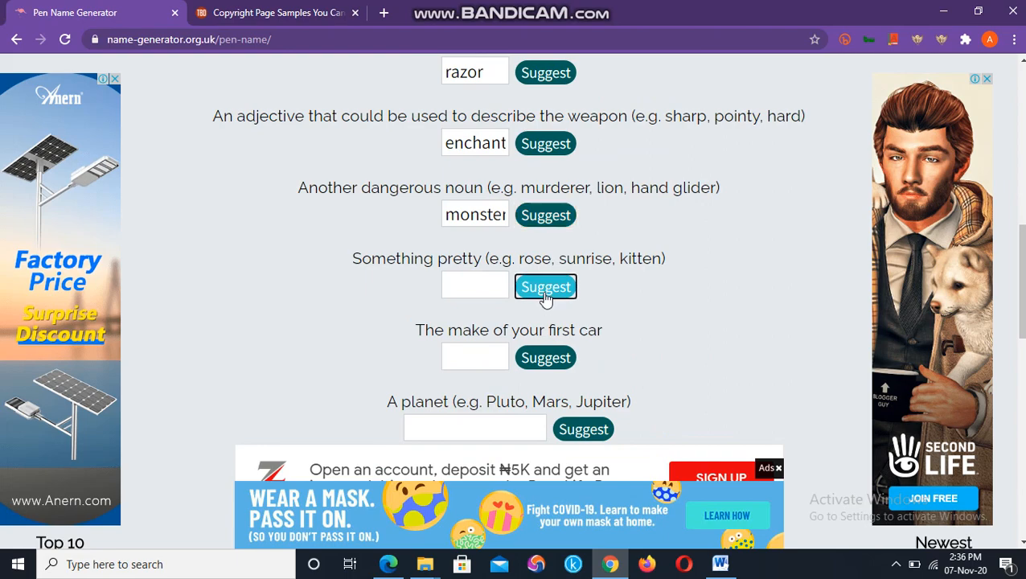
pyautogui.click(546, 358)
pyautogui.click(584, 430)
# Leave the optional email address blank and submit the form to generate pen names
pyautogui.scroll(-3, 631, 336)
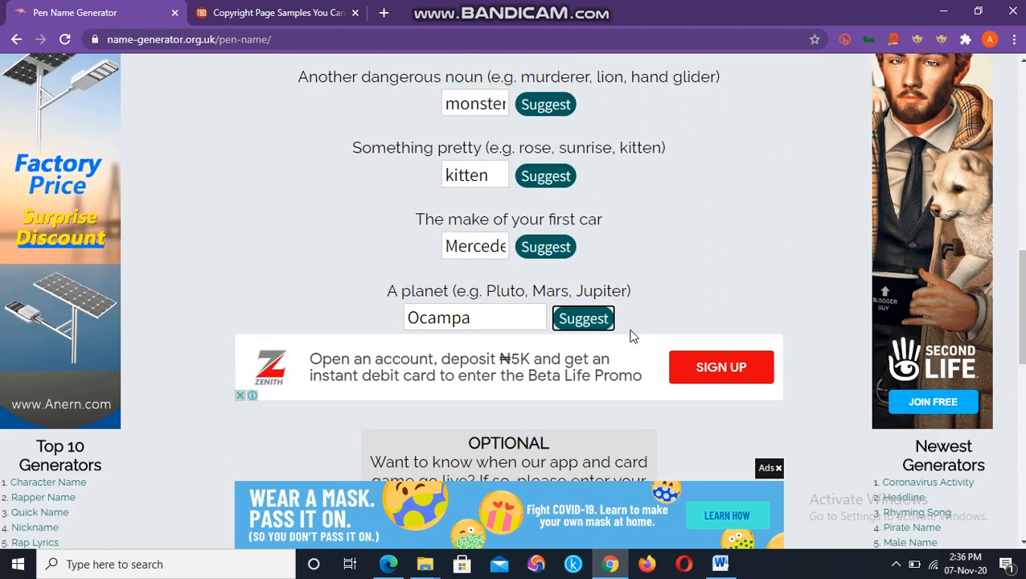
pyautogui.scroll(-5, 587, 305)
pyautogui.scroll(4, 543, 302)
pyautogui.scroll(-4, 541, 318)
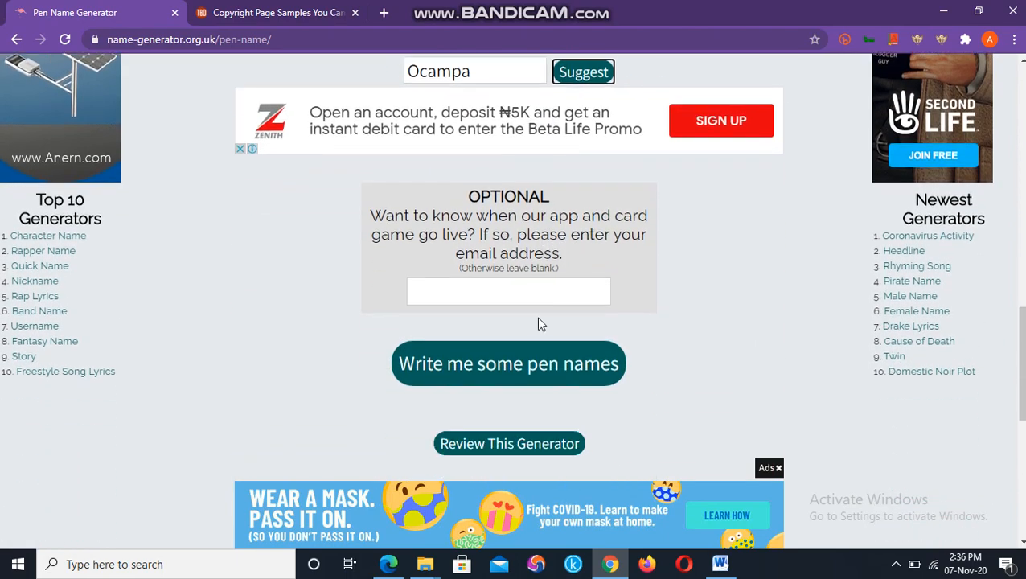
pyautogui.scroll(-1, 539, 321)
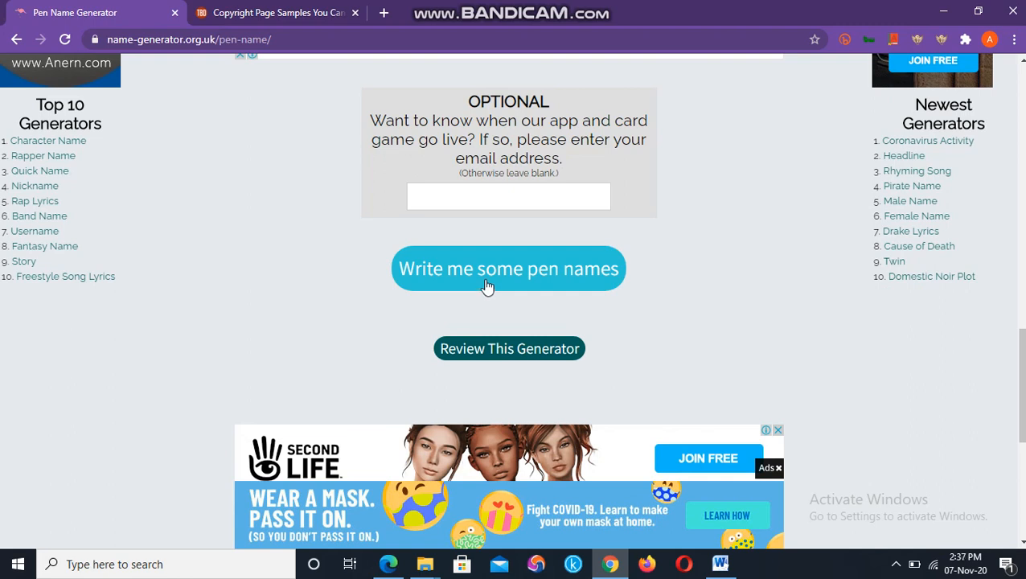
pyautogui.click(487, 286)
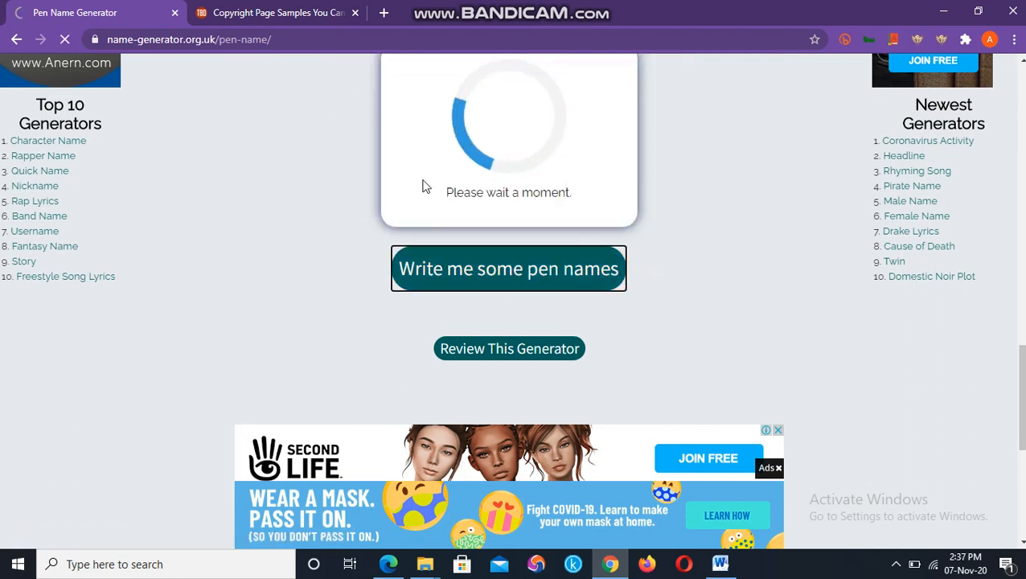
# Switch to Word and add blank lines below the copyright notice until the book title starts on the next page
pyautogui.click(719, 564)
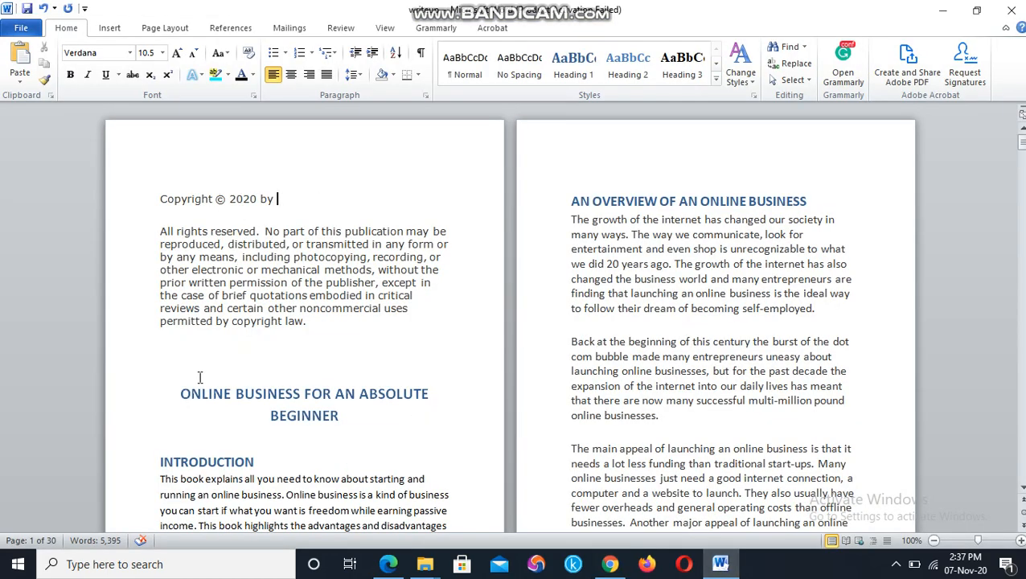
pyautogui.click(375, 349)
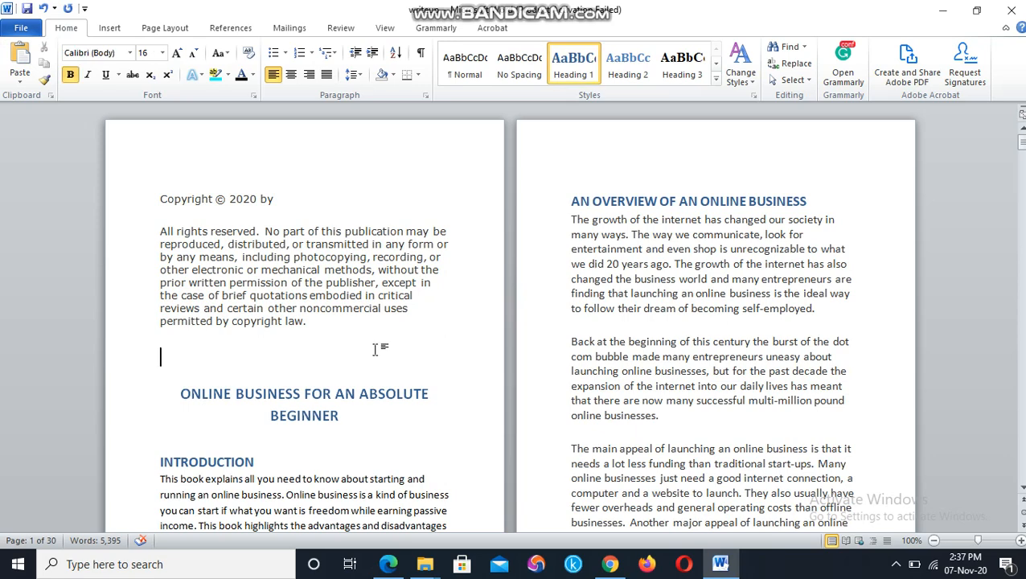
pyautogui.press('Return')
pyautogui.press('Return')
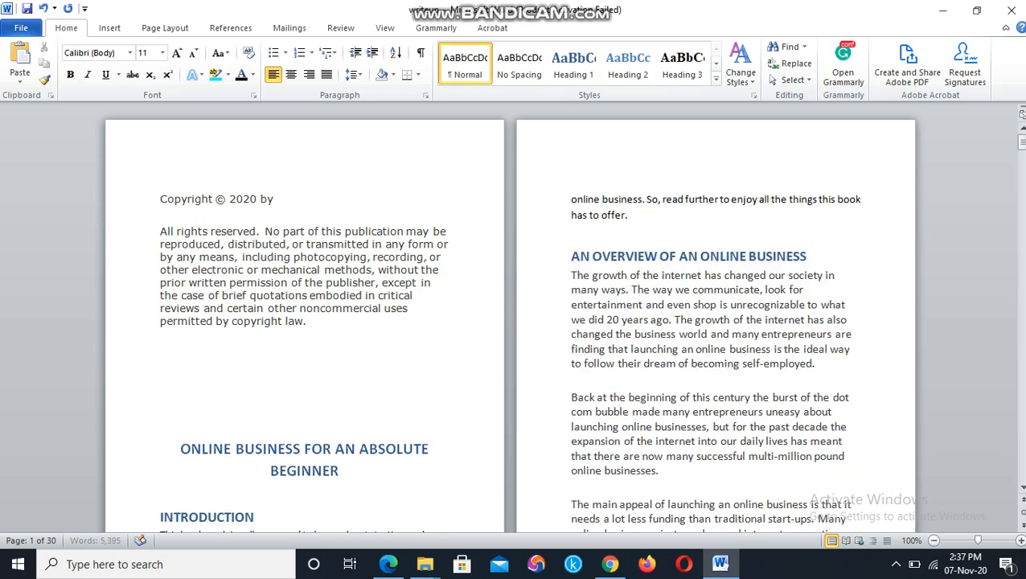
pyautogui.press('Return')
pyautogui.press('Return')
pyautogui.press('Return')
pyautogui.press('Return')
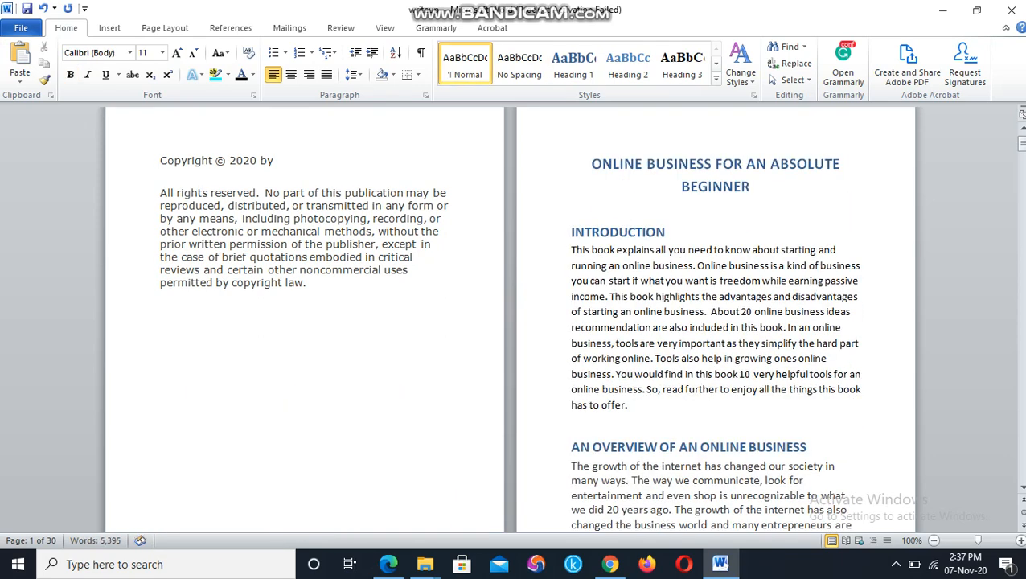
pyautogui.scroll(-5, 370, 349)
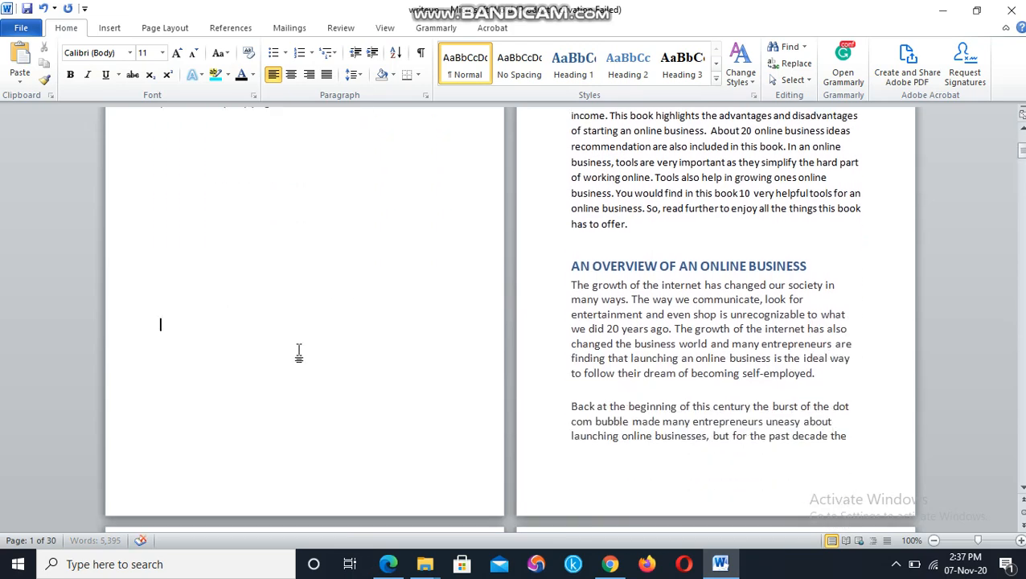
pyautogui.press('Return')
pyautogui.press('Return')
pyautogui.press('Return')
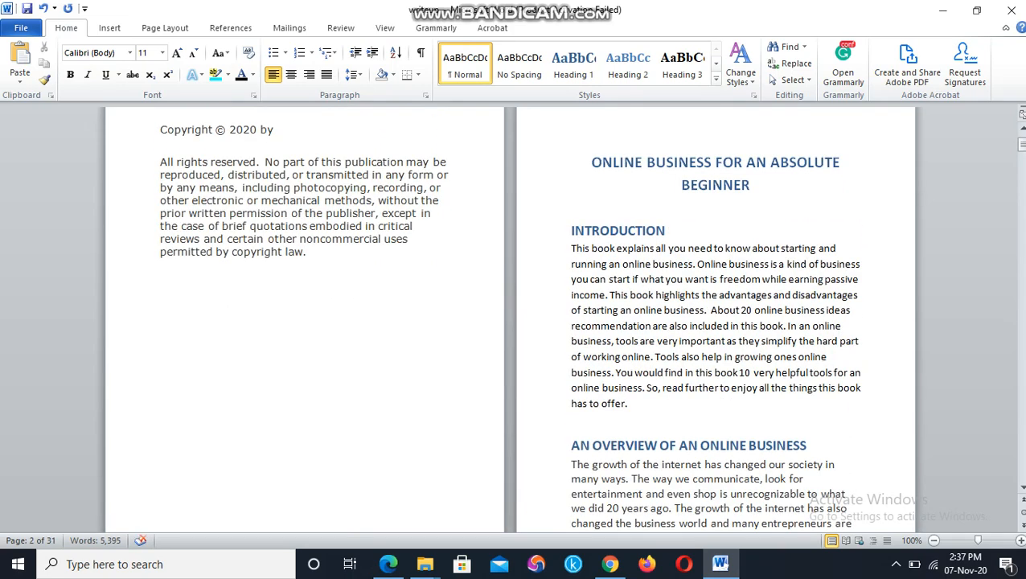
pyautogui.scroll(2, 591, 203)
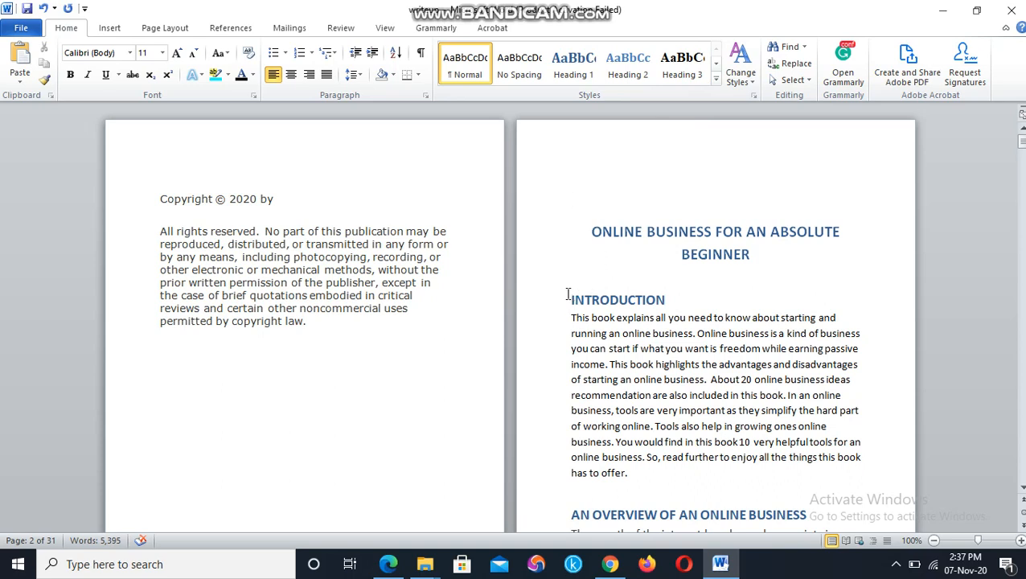
# Examine which heading styles are applied to INTRODUCTION, PROS AND CONS OF AN ONLINE BUSINESS, Pros and Cons
pyautogui.moveTo(573, 300); pyautogui.dragTo(672, 299)
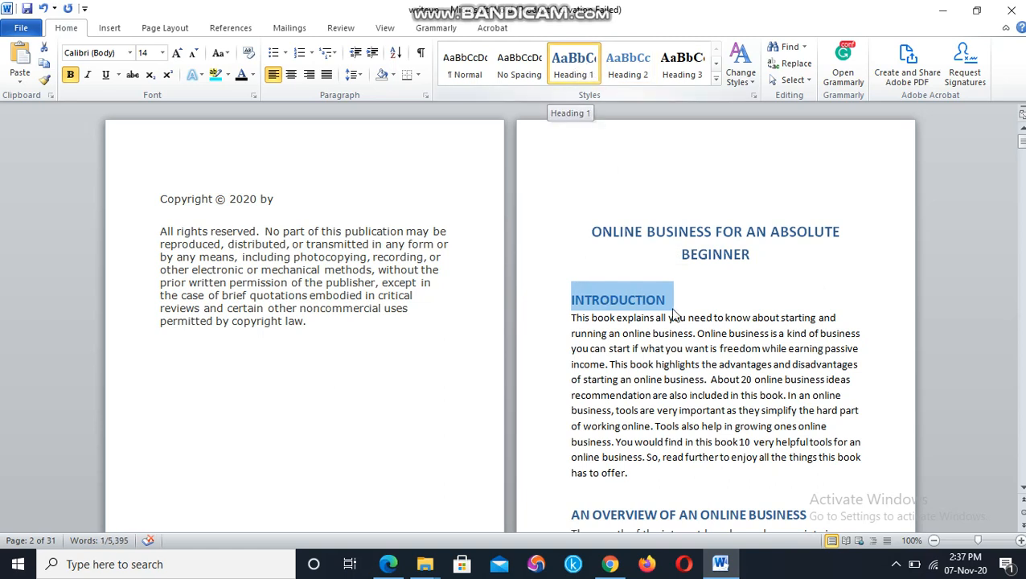
pyautogui.scroll(-1, 662, 347)
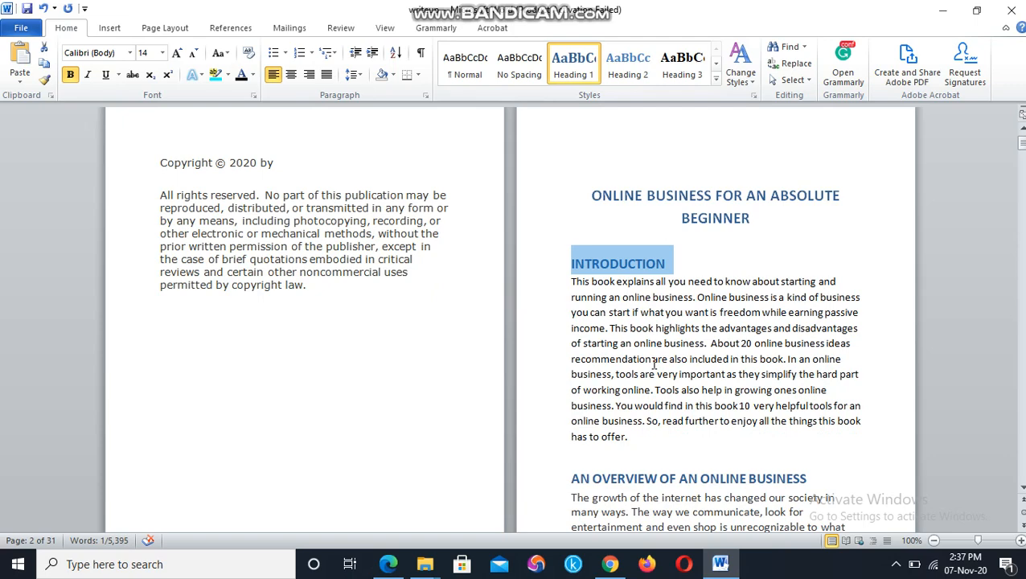
pyautogui.scroll(-12, 654, 366)
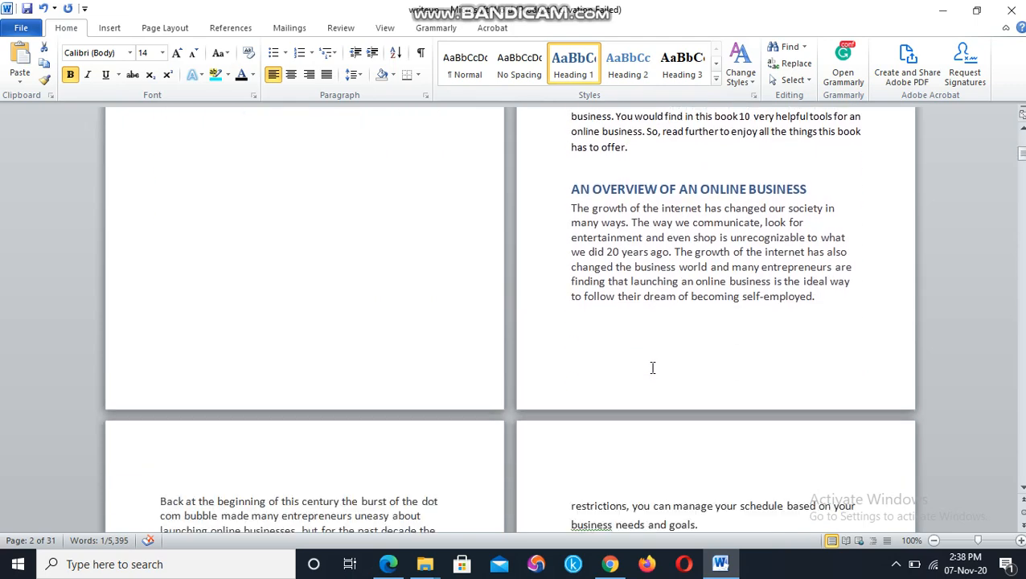
pyautogui.scroll(-6, 572, 366)
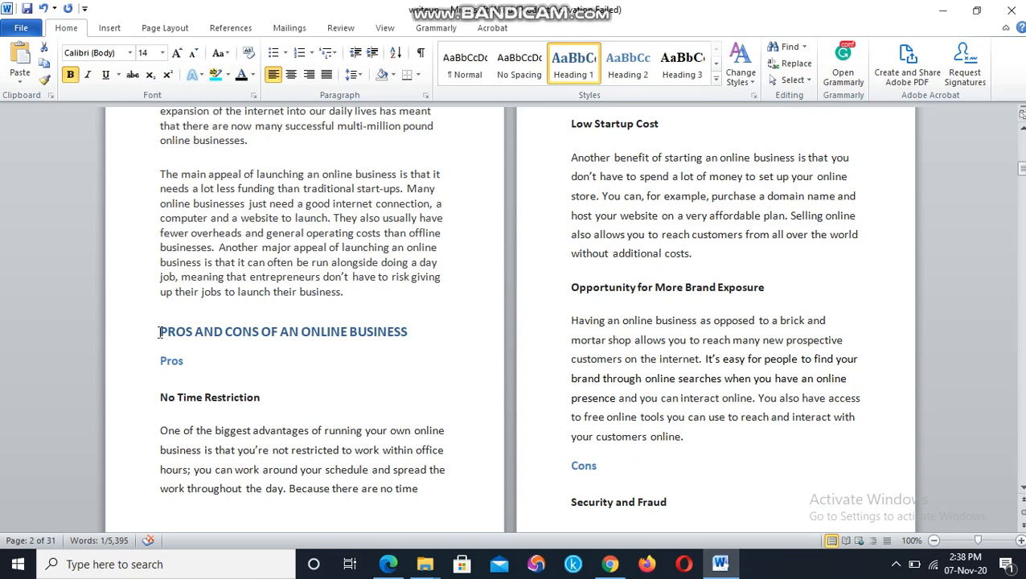
pyautogui.moveTo(159, 332); pyautogui.dragTo(411, 328)
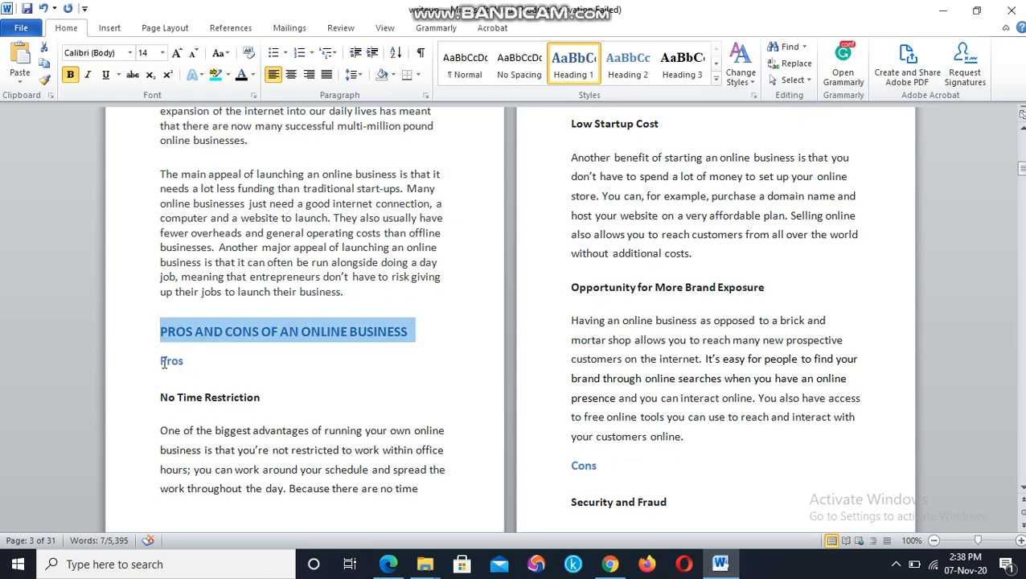
pyautogui.moveTo(160, 362); pyautogui.dragTo(186, 361)
pyautogui.scroll(-4, 314, 364)
pyautogui.scroll(3, 792, 288)
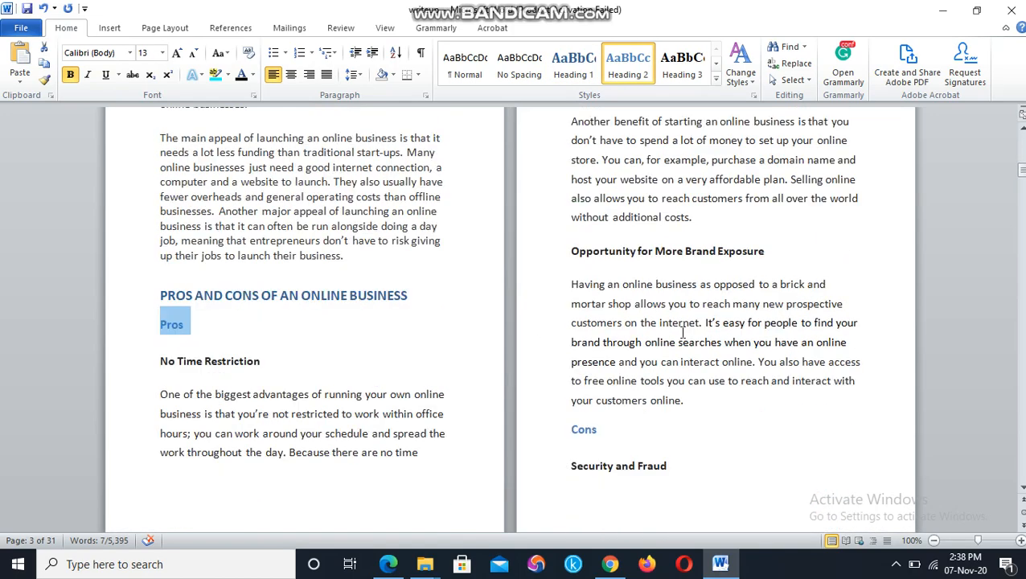
pyautogui.moveTo(611, 434); pyautogui.dragTo(567, 432)
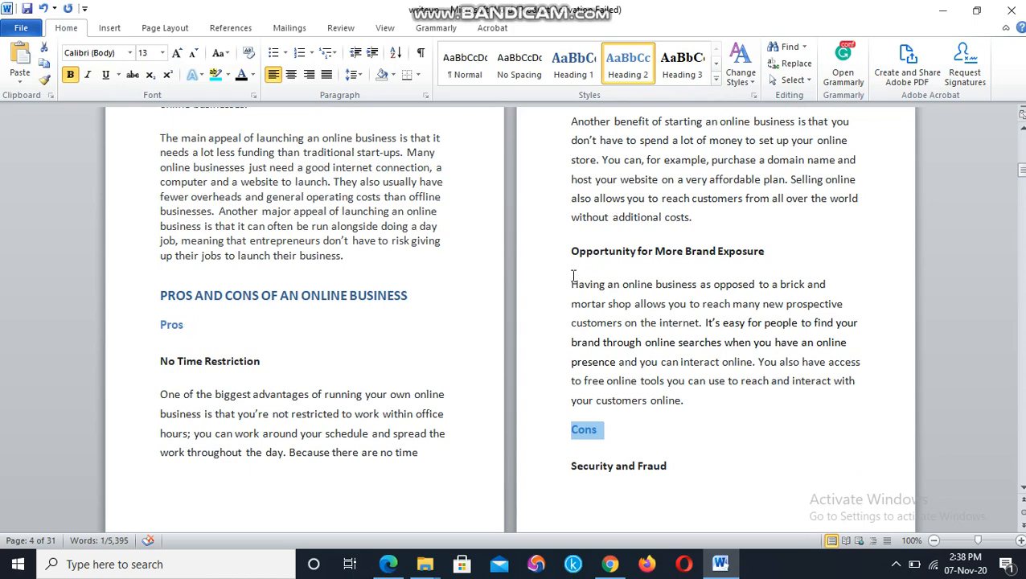
pyautogui.scroll(3, 575, 274)
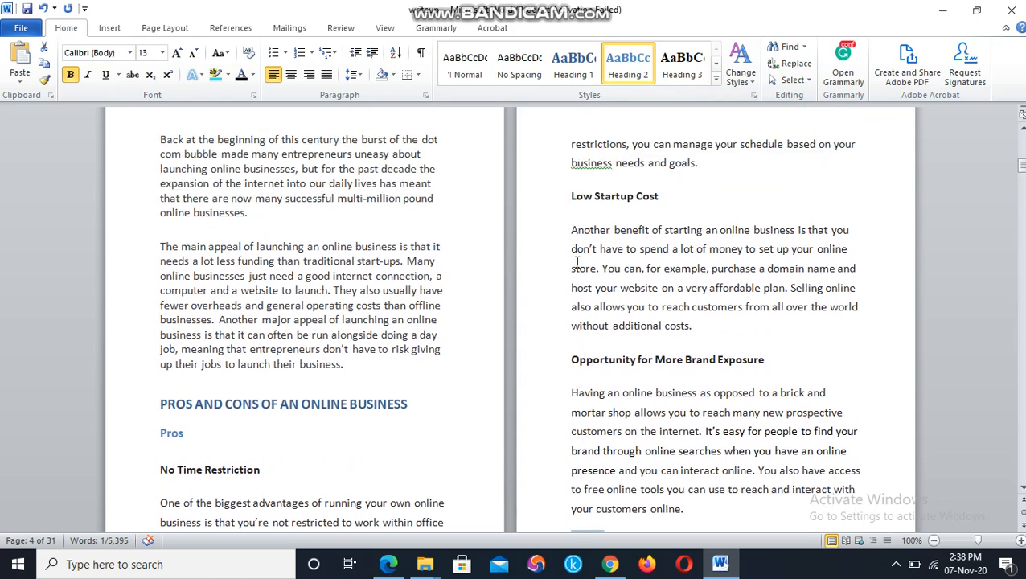
pyautogui.scroll(12, 577, 262)
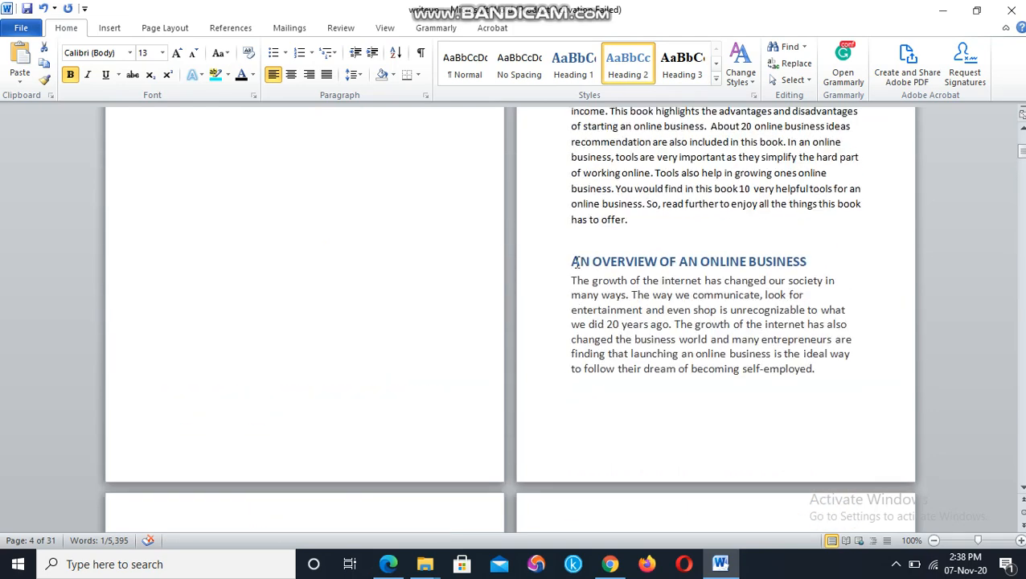
pyautogui.scroll(7, 577, 263)
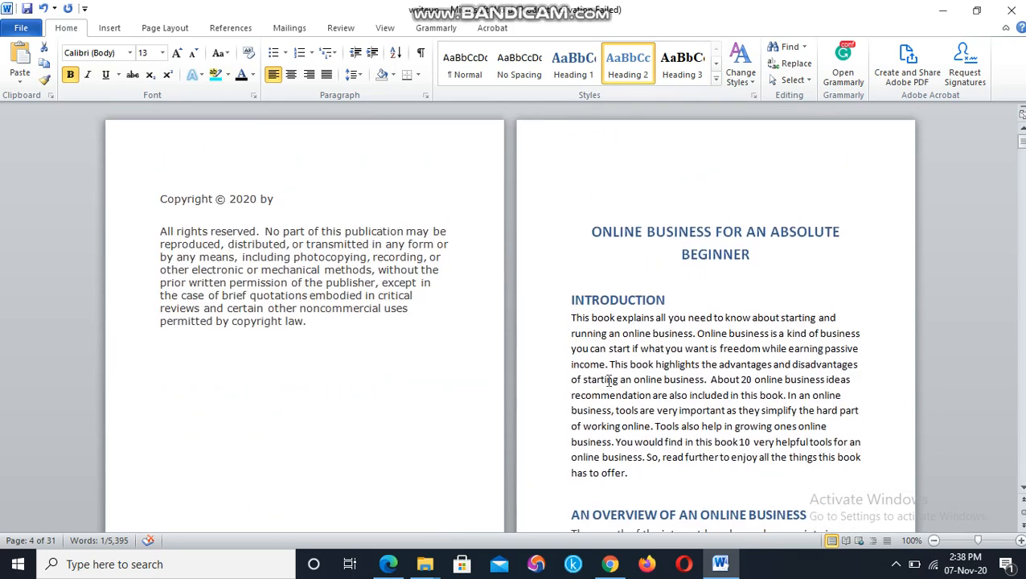
# Insert an Automatic Table 1 table of contents on the blank line above the title ONLINE BUSINESS FOR AN ABSOLUTE BEGINNER
pyautogui.click(597, 196)
pyautogui.hotkey('ctrl', 'shift', 'n')
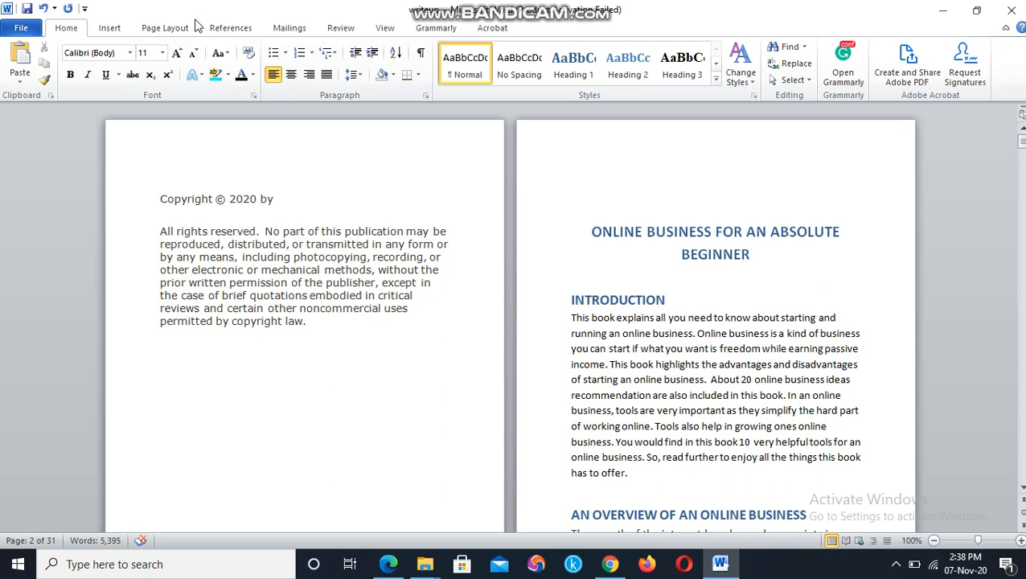
pyautogui.click(231, 28)
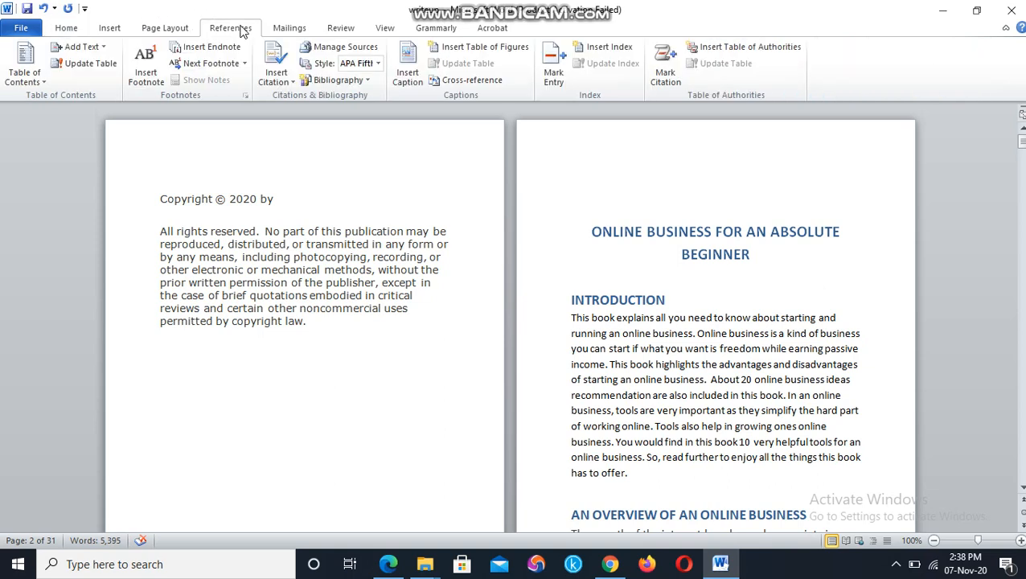
pyautogui.click(23, 71)
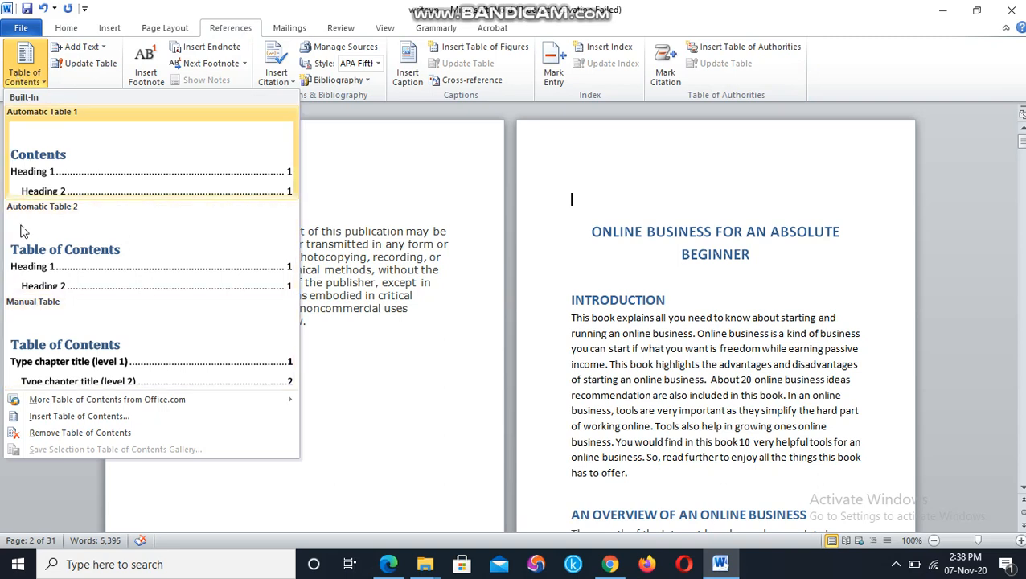
pyautogui.click(48, 169)
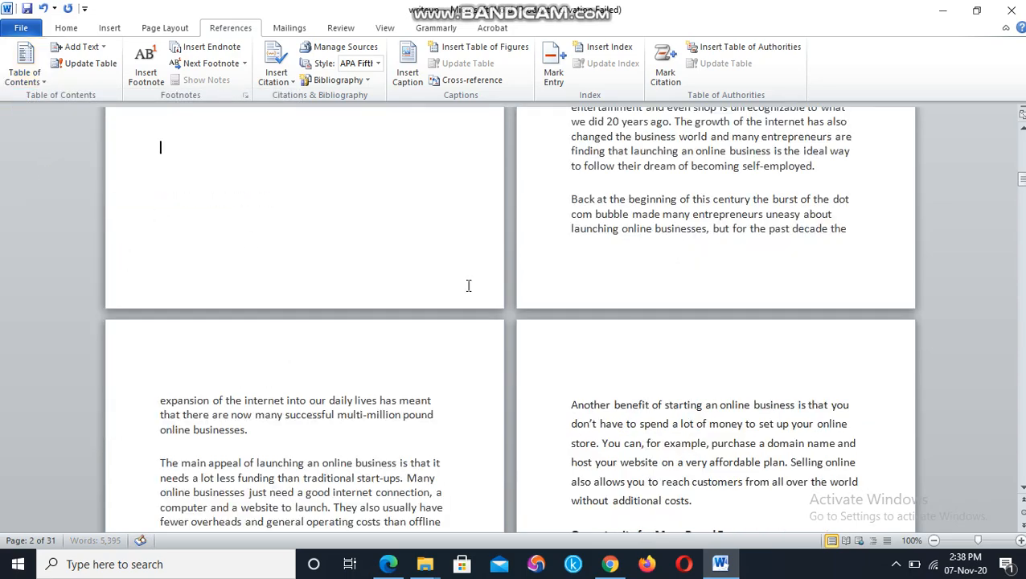
# Review the table of contents from its first entry through CONCLUSION, along with the Introduction page that follows it
pyautogui.scroll(12, 504, 283)
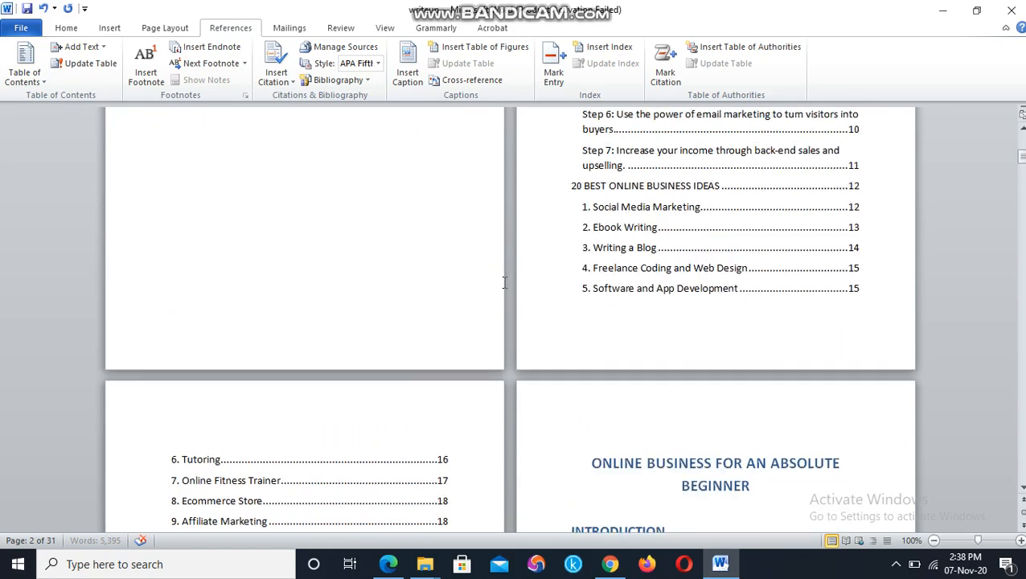
pyautogui.scroll(4, 504, 283)
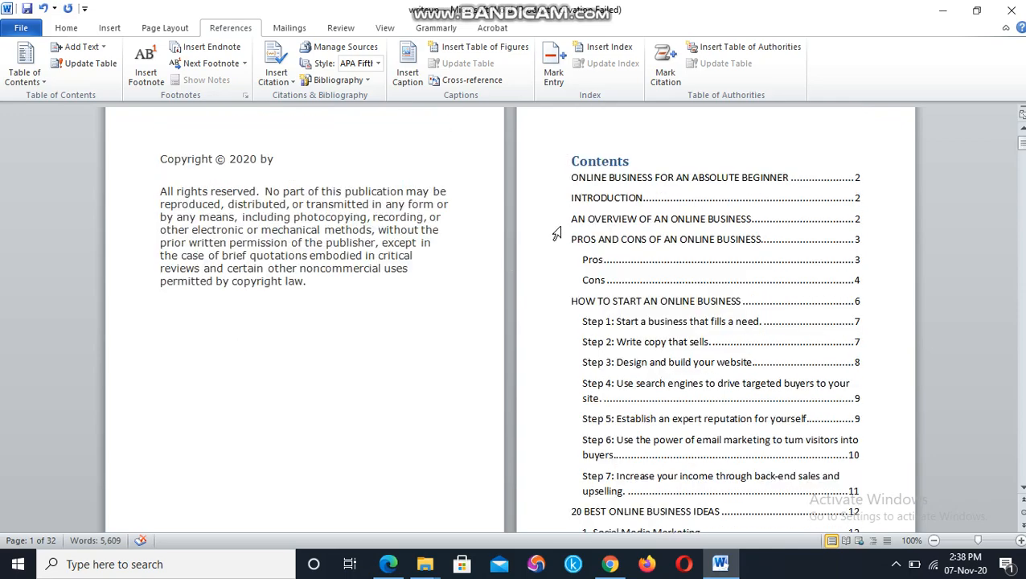
pyautogui.scroll(-12, 284, 418)
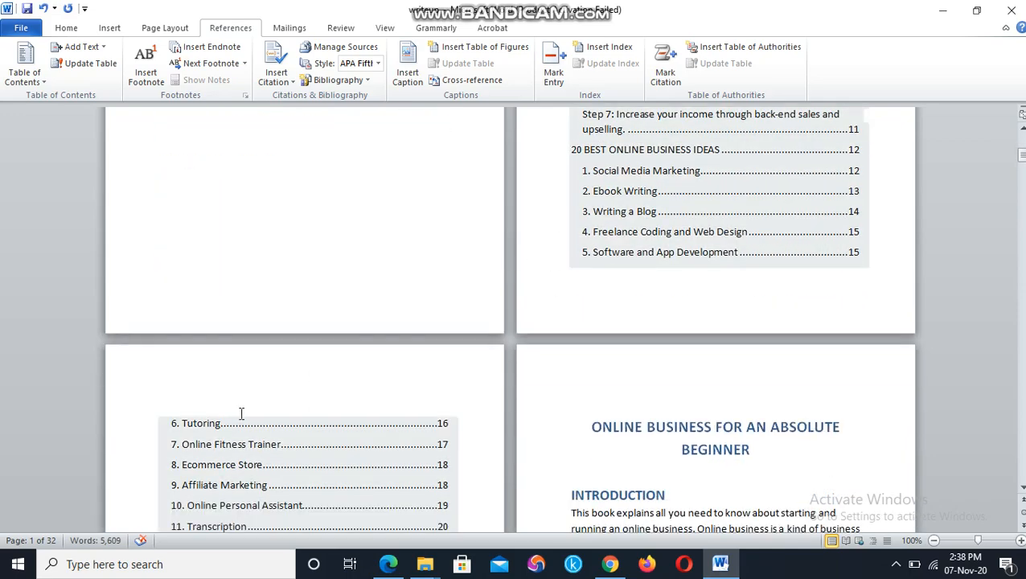
pyautogui.scroll(-8, 154, 354)
pyautogui.scroll(9, 512, 338)
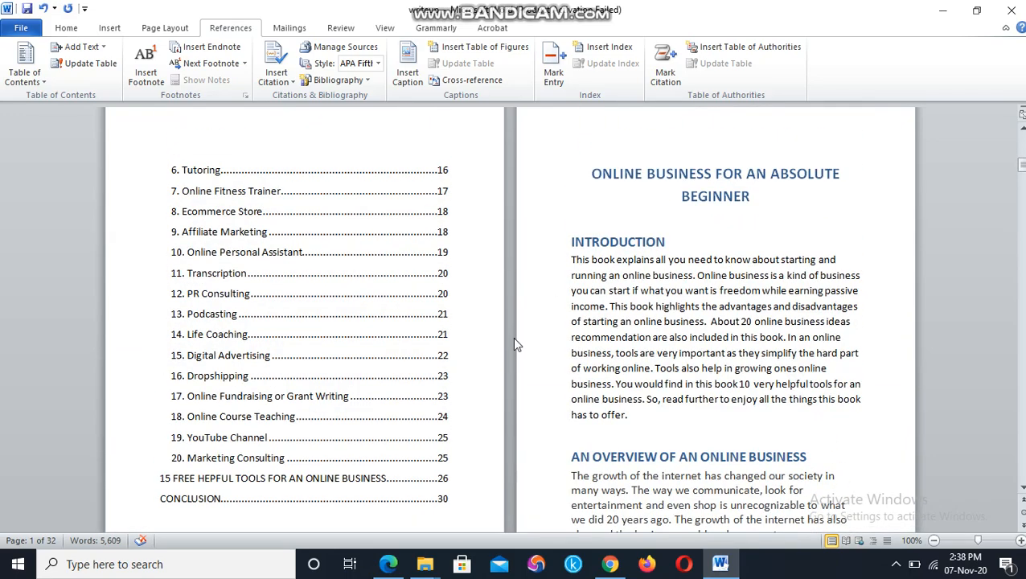
pyautogui.scroll(12, 513, 320)
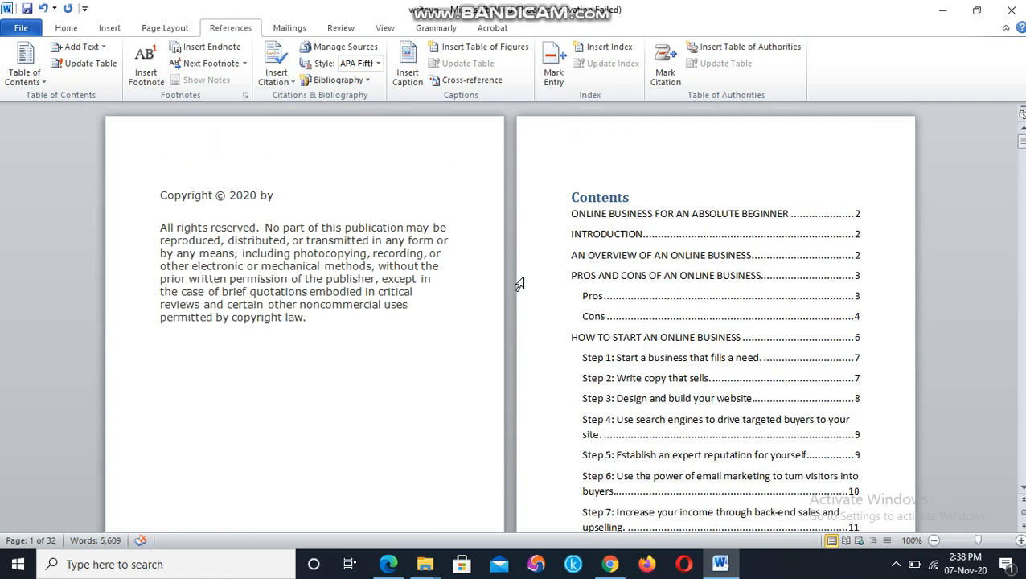
pyautogui.click(661, 231)
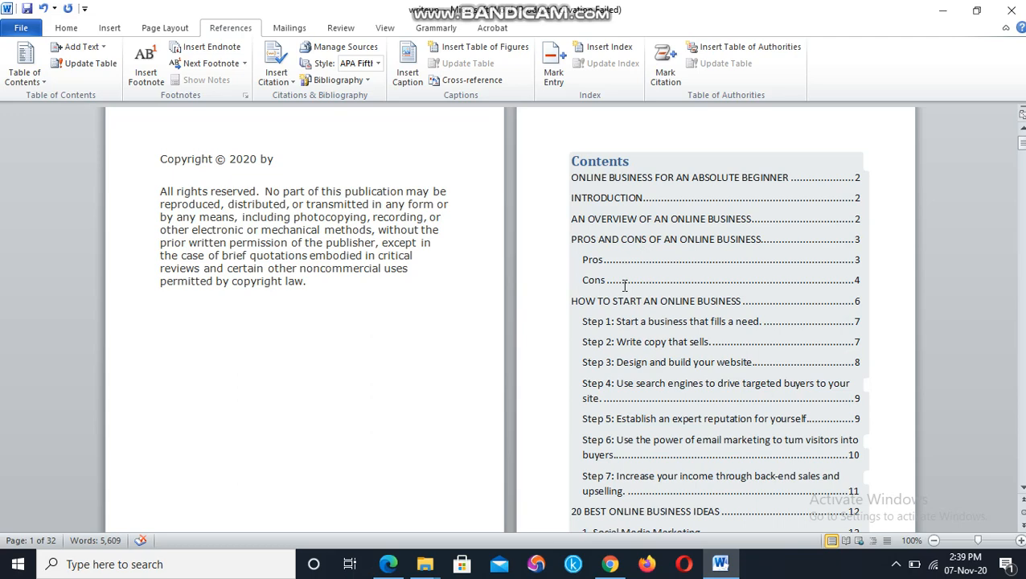
pyautogui.scroll(-3, 615, 180)
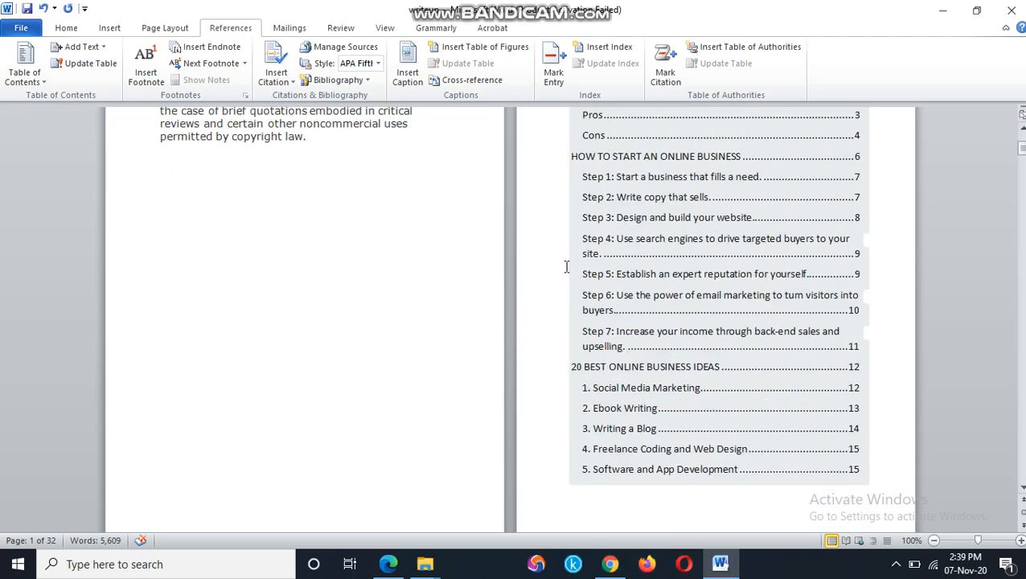
pyautogui.scroll(-3, 566, 267)
pyautogui.scroll(-6, 636, 378)
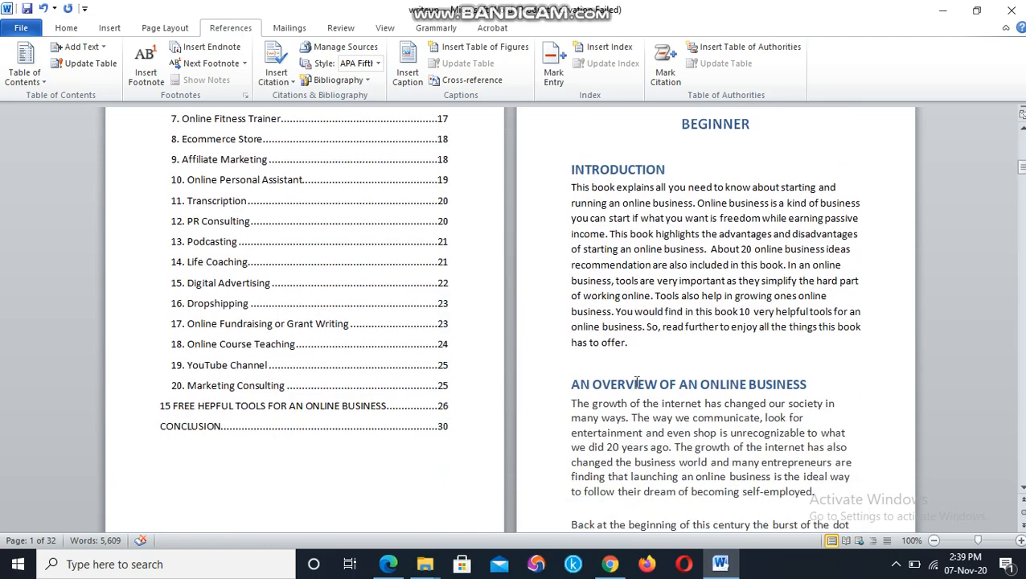
pyautogui.scroll(-1, 638, 387)
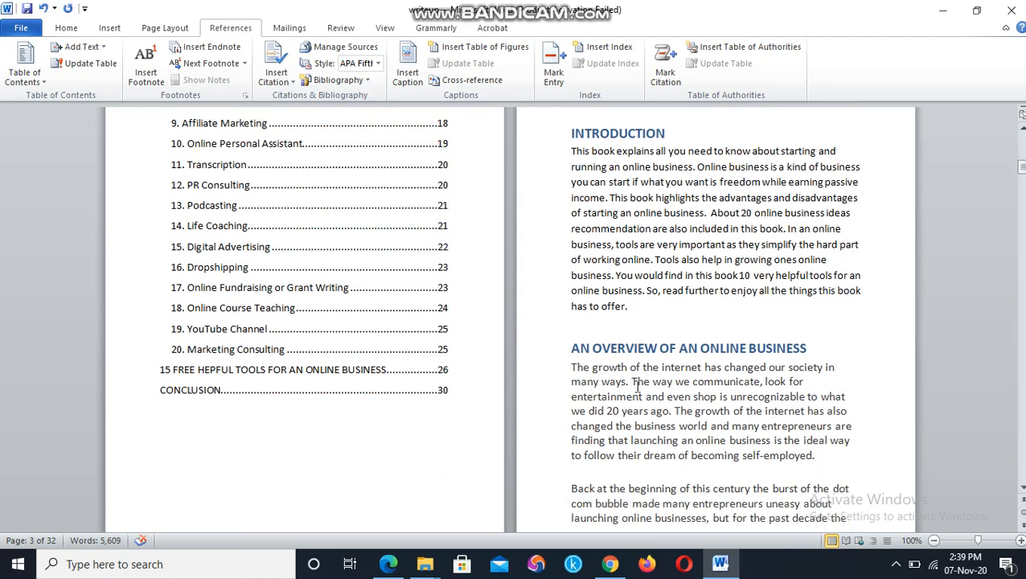
pyautogui.scroll(5, 602, 325)
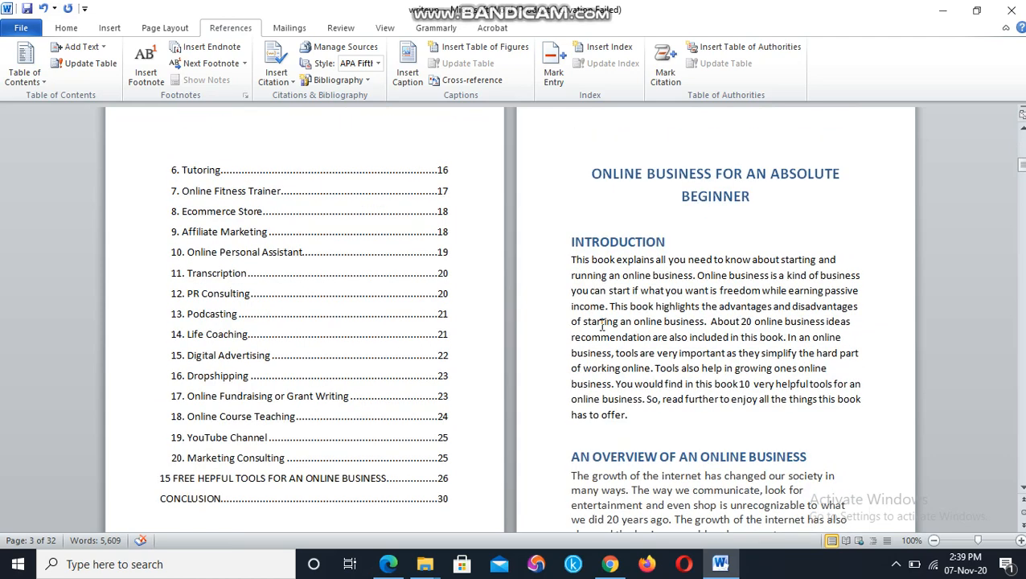
pyautogui.scroll(-4, 601, 325)
pyautogui.scroll(2, 601, 325)
pyautogui.scroll(1, 663, 251)
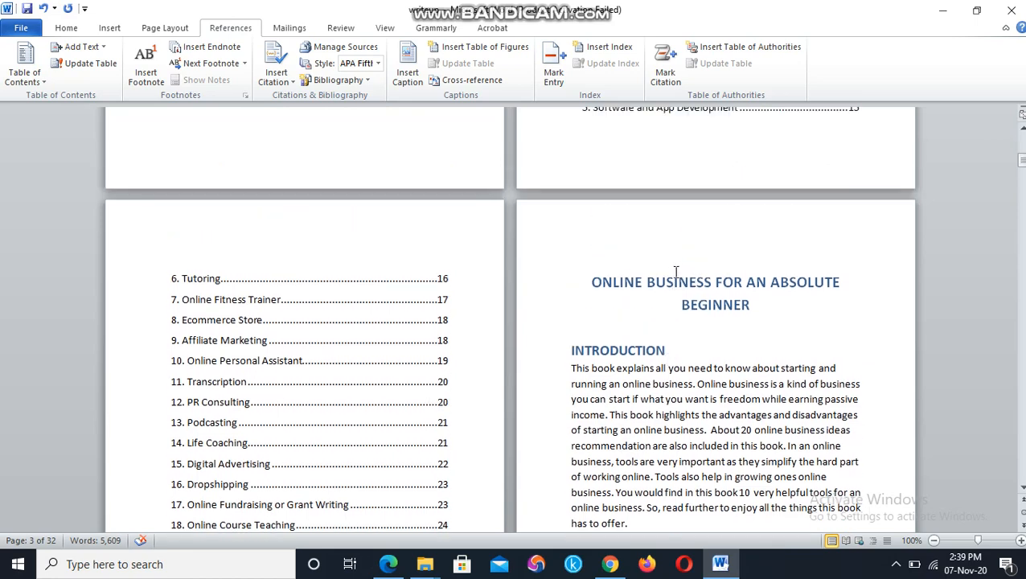
pyautogui.scroll(-2, 656, 306)
pyautogui.scroll(-1, 649, 364)
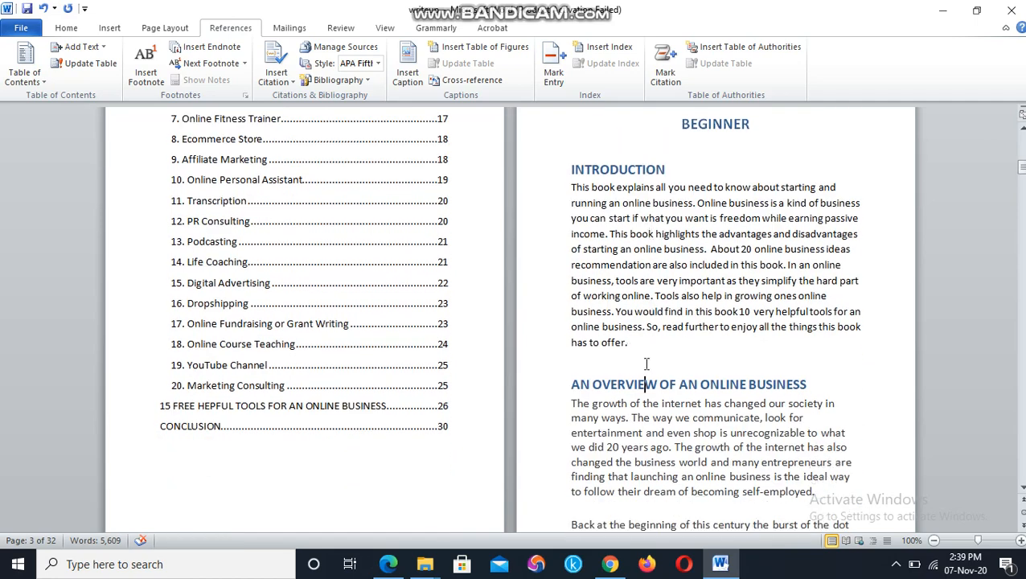
# Add blank lines after the Introduction paragraph to move the heading AN OVERVIEW OF AN ONLINE BUSINESS to the next page
pyautogui.click(653, 352)
pyautogui.press('Return')
pyautogui.press('Return')
pyautogui.press('Return')
pyautogui.press('Return')
pyautogui.press('Return')
pyautogui.press('Return')
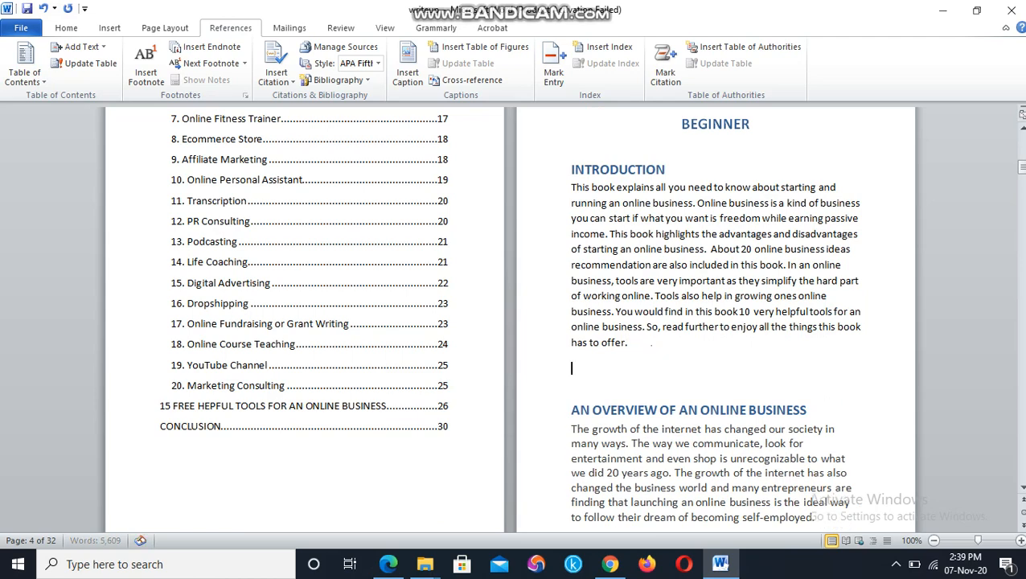
pyautogui.scroll(-3, 652, 350)
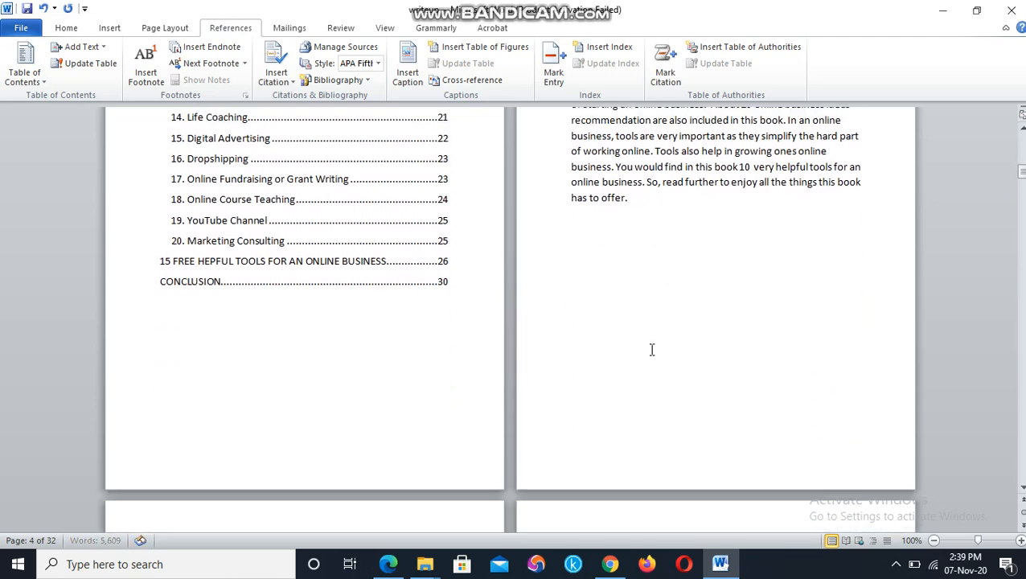
# Add blank lines after the closing paragraph on disadvantages to move the heading HOW TO START AN ONLINE BUSINESS to the next page
pyautogui.scroll(-4, 652, 349)
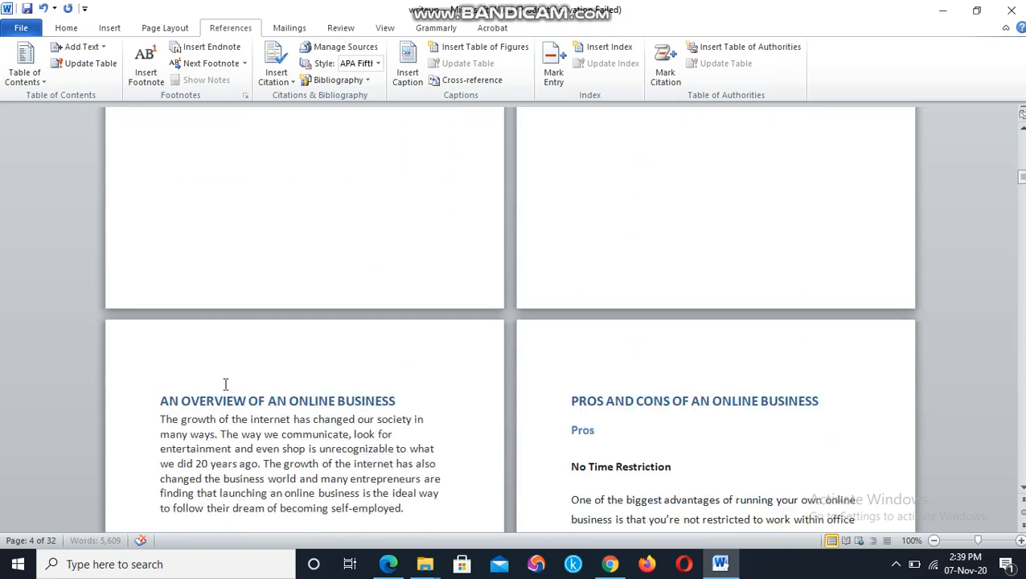
pyautogui.scroll(8, 598, 343)
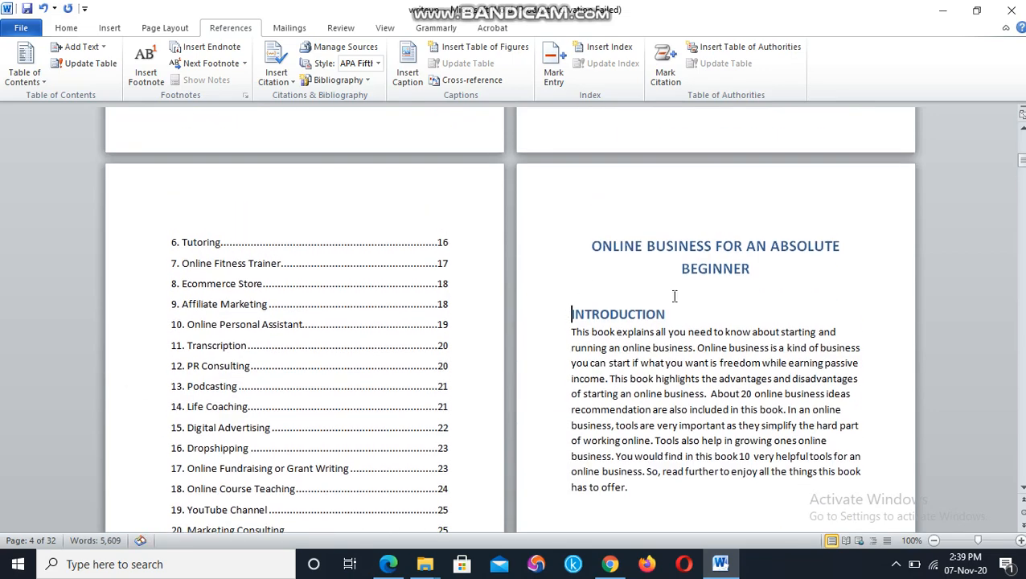
pyautogui.scroll(-8, 730, 293)
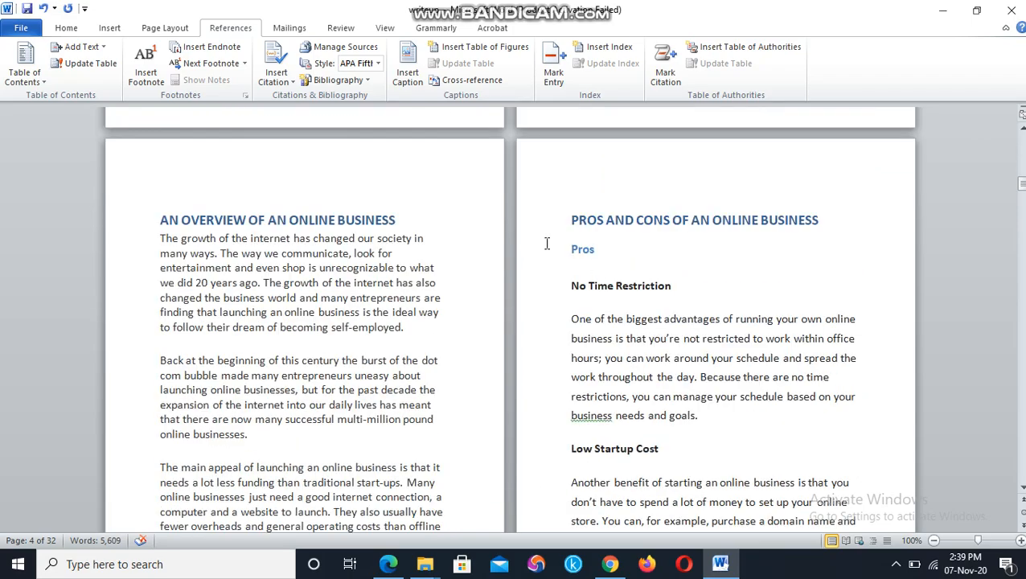
pyautogui.scroll(-15, 634, 296)
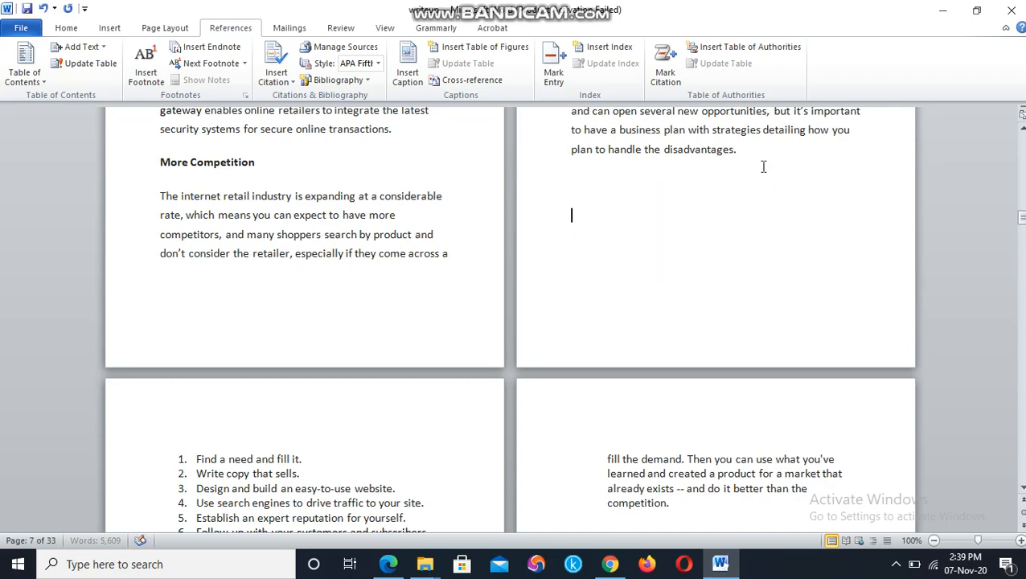
# Add blank lines after the Marketing Consulting section to move the heading 15 FREE HEPFUL TOOLS FOR AN ONLINE BUSINESS to the next page
pyautogui.scroll(-10, 763, 164)
pyautogui.scroll(-20, 683, 294)
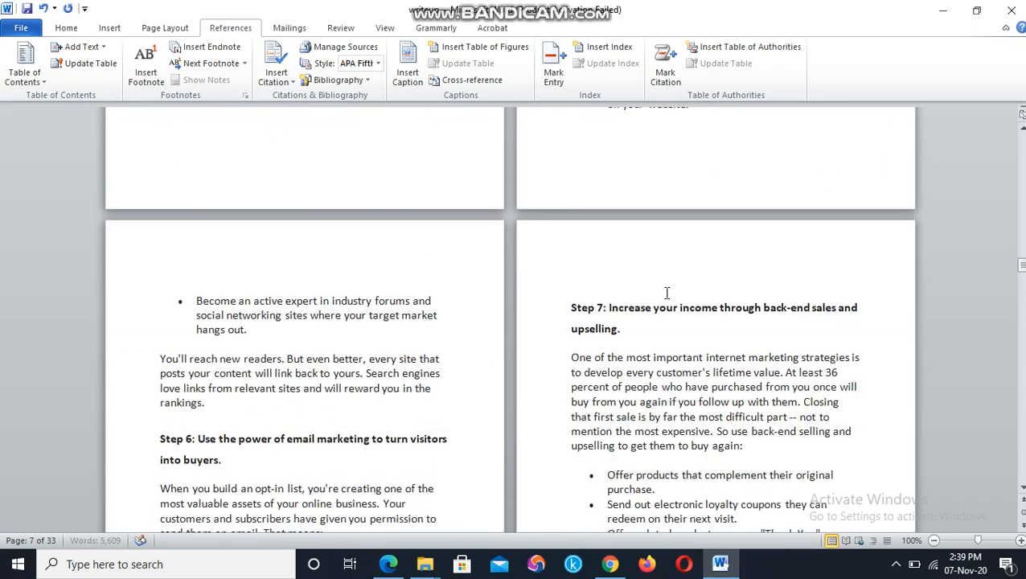
pyautogui.scroll(-20, 378, 220)
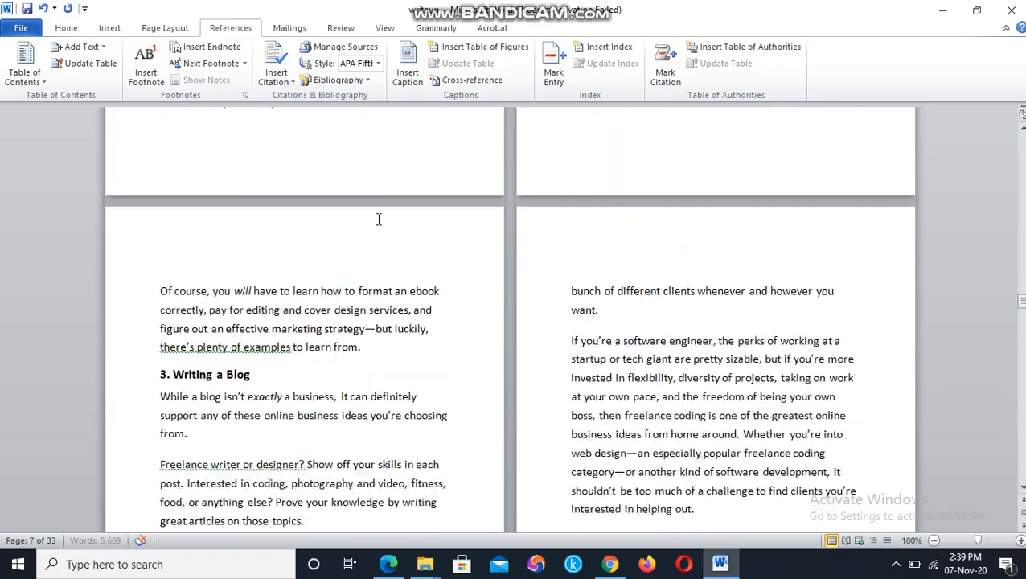
pyautogui.scroll(-20, 378, 220)
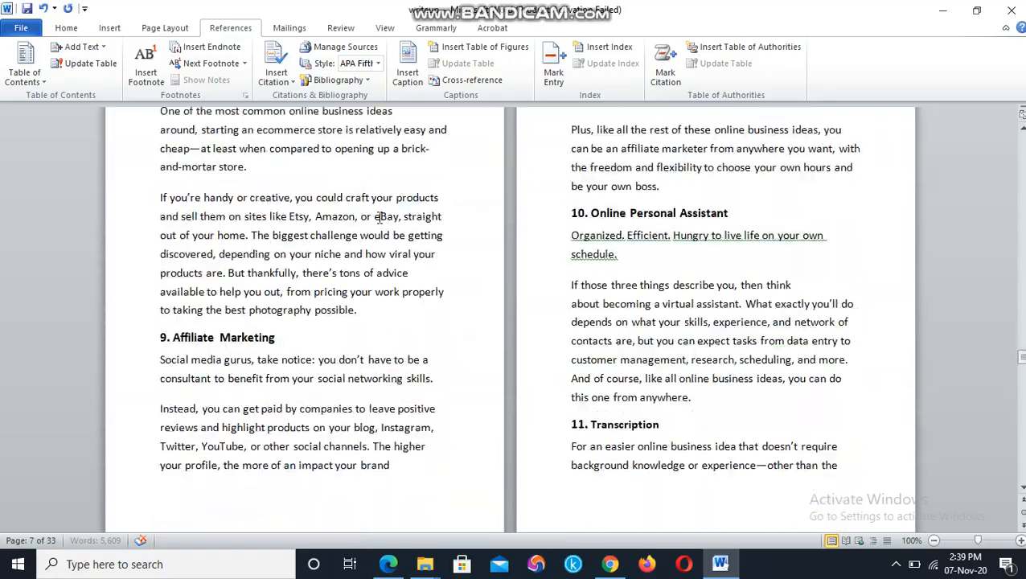
pyautogui.scroll(-15, 380, 221)
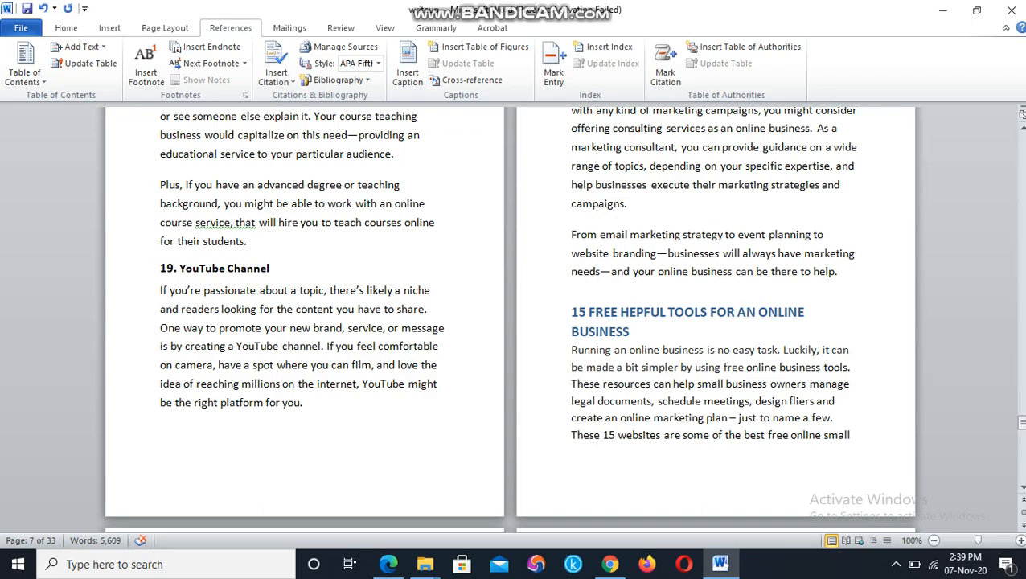
pyautogui.press('Return')
pyautogui.press('Return')
pyautogui.press('Return')
pyautogui.press('Return')
pyautogui.scroll(-5, 826, 284)
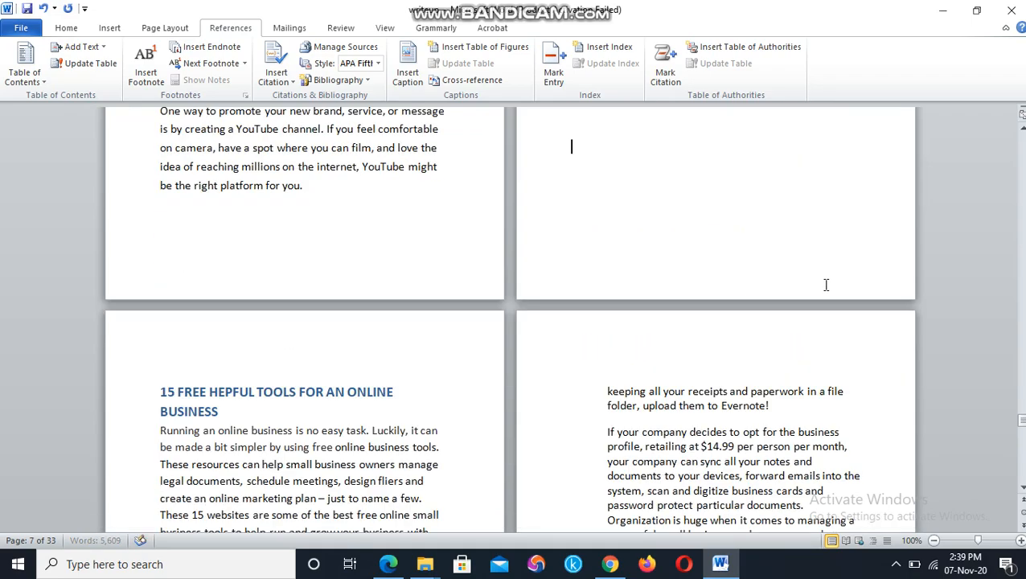
# Add blank lines after the URL Shortner from Bitly item to move the heading CONCLUSION to the next page
pyautogui.scroll(-20, 826, 285)
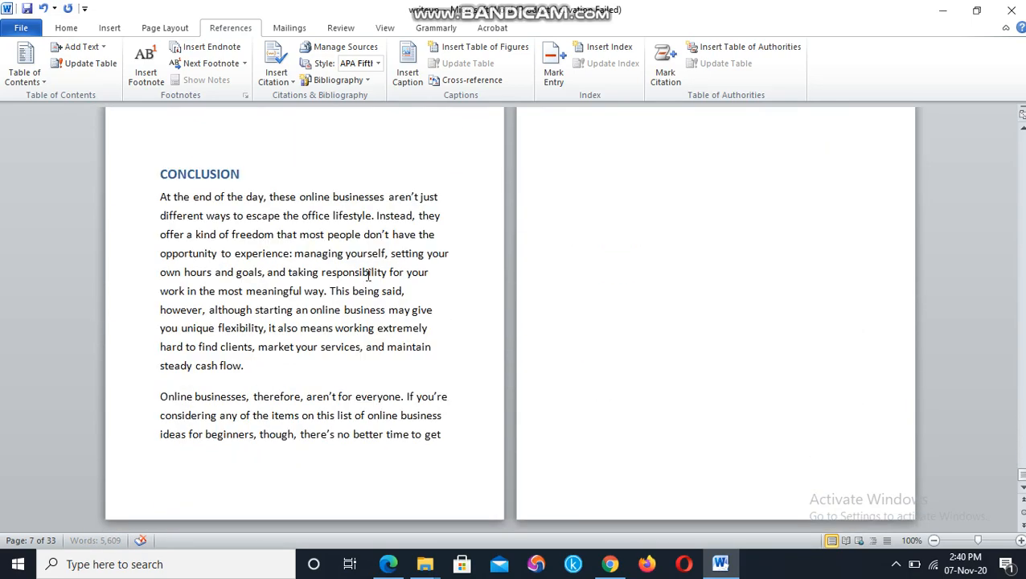
pyautogui.click(314, 156)
pyautogui.press('Return')
pyautogui.press('Return')
pyautogui.press('Return')
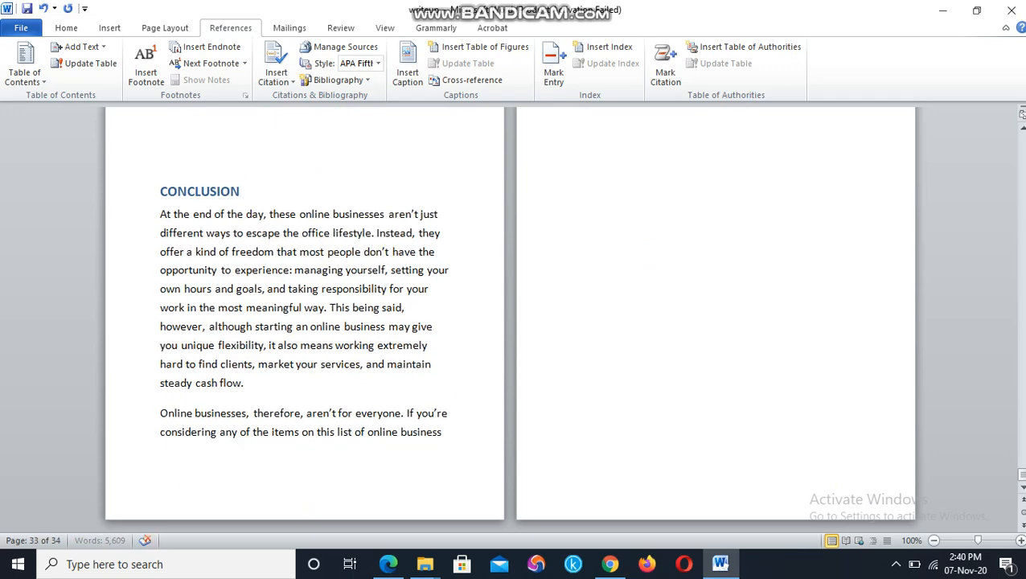
pyautogui.press('Return')
pyautogui.press('Return')
pyautogui.press('Return')
pyautogui.press('Return')
pyautogui.press('Return')
pyautogui.press('Return')
pyautogui.press('Return')
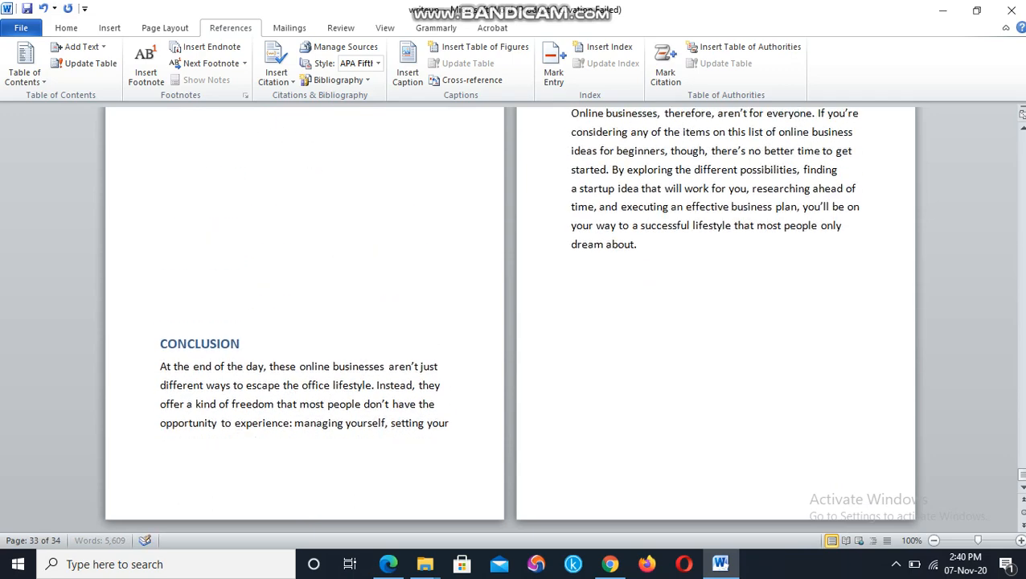
pyautogui.press('Return')
pyautogui.press('Return')
pyautogui.scroll(6, 265, 135)
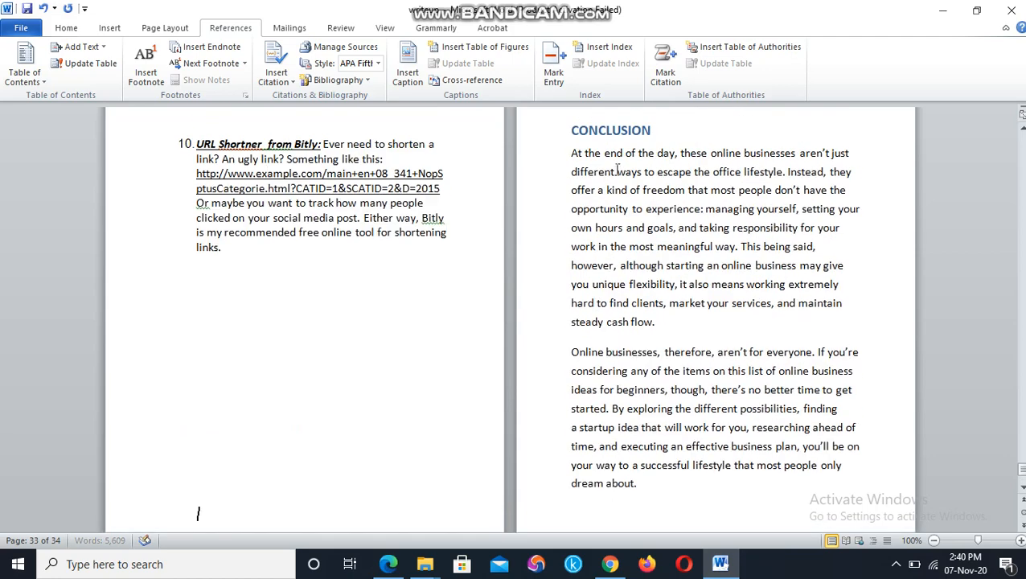
# Copy the last pen name under General Names from the name generator page in Chrome and paste it after "Copyright © 2020 by" in Word
pyautogui.click(610, 564)
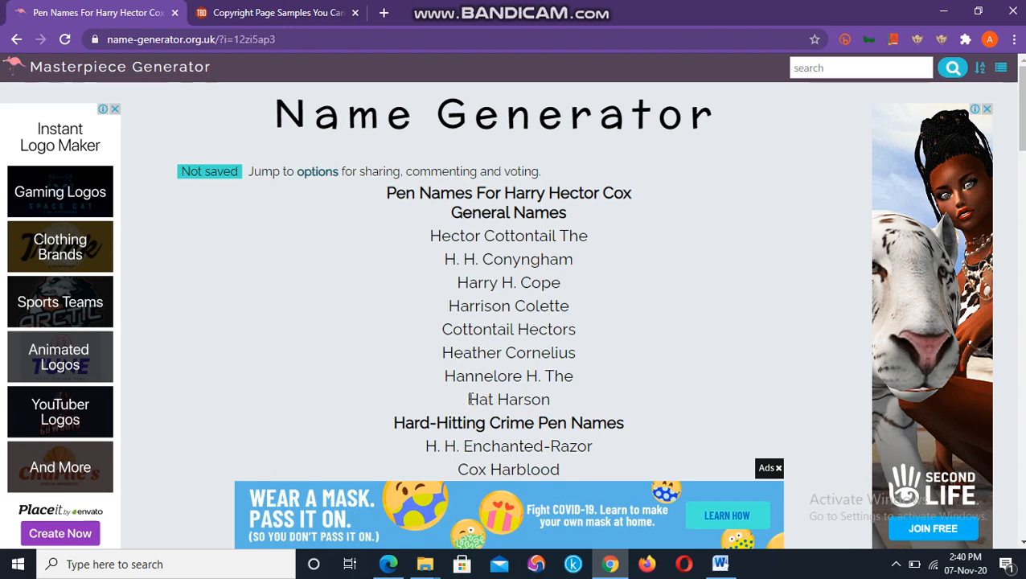
pyautogui.moveTo(468, 401); pyautogui.dragTo(552, 402)
pyautogui.hotkey('ctrl', 'c')
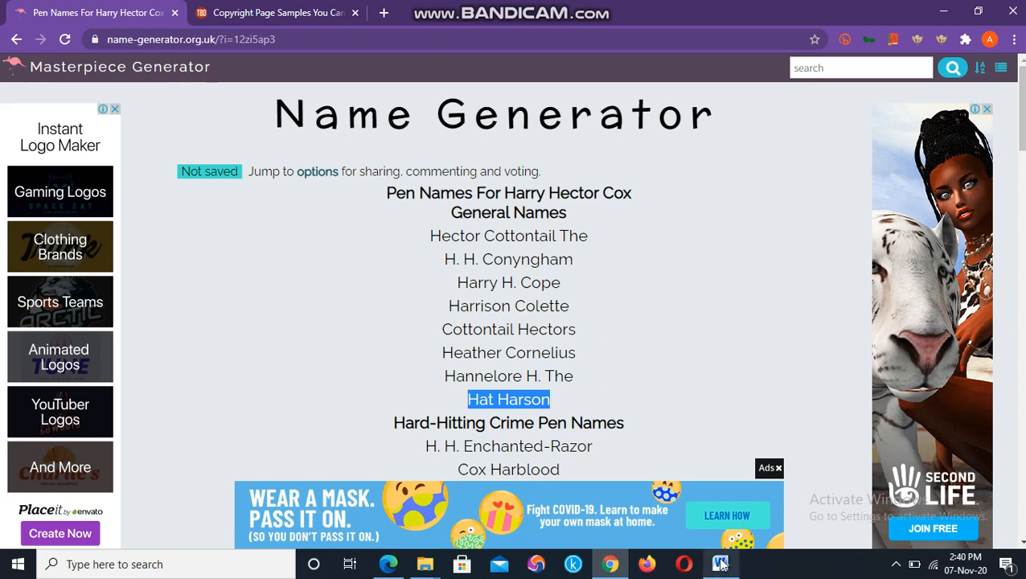
pyautogui.moveTo(720, 564)
pyautogui.click(718, 532)
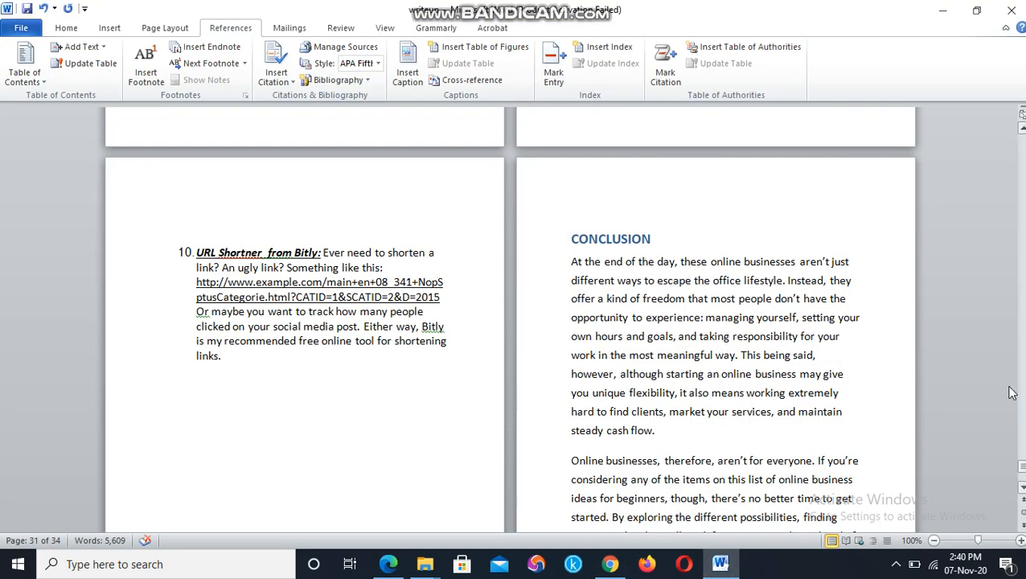
pyautogui.moveTo(1023, 466); pyautogui.dragTo(1023, 141)
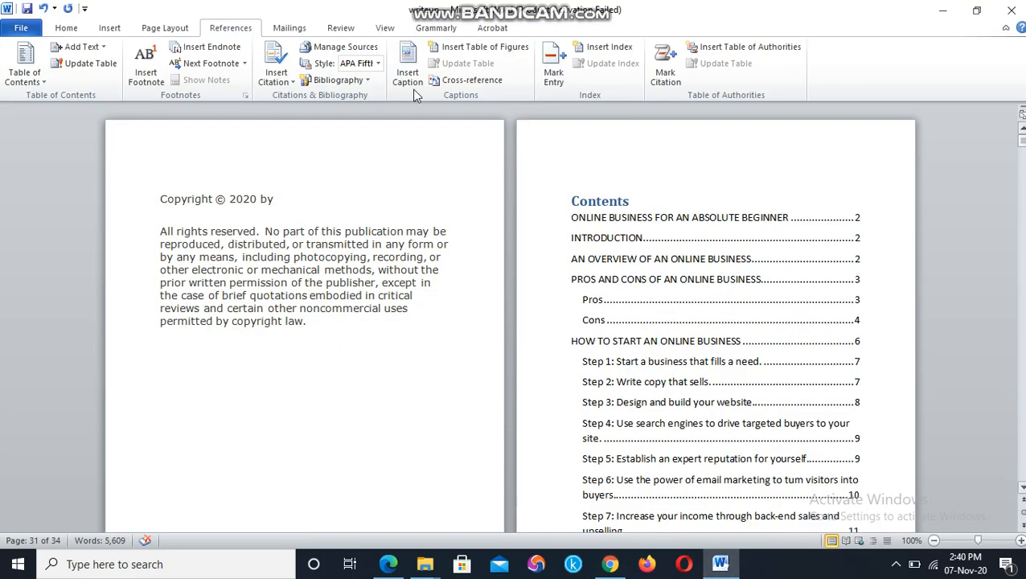
pyautogui.click(313, 203)
pyautogui.hotkey('ctrl', 'v')
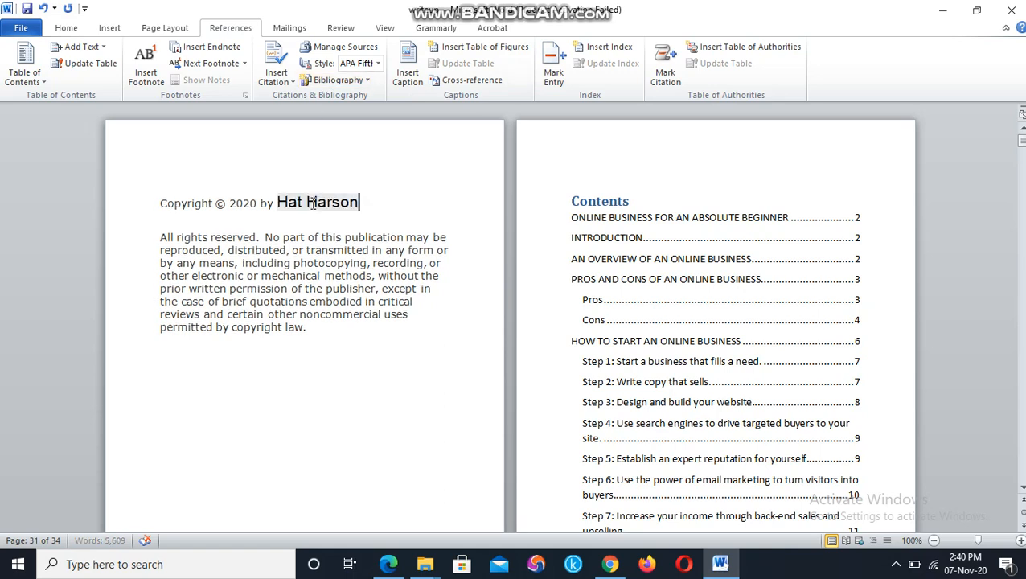
# Format all the copyright page text in Calibri (Body), size 12
pyautogui.moveTo(161, 202); pyautogui.dragTo(307, 331)
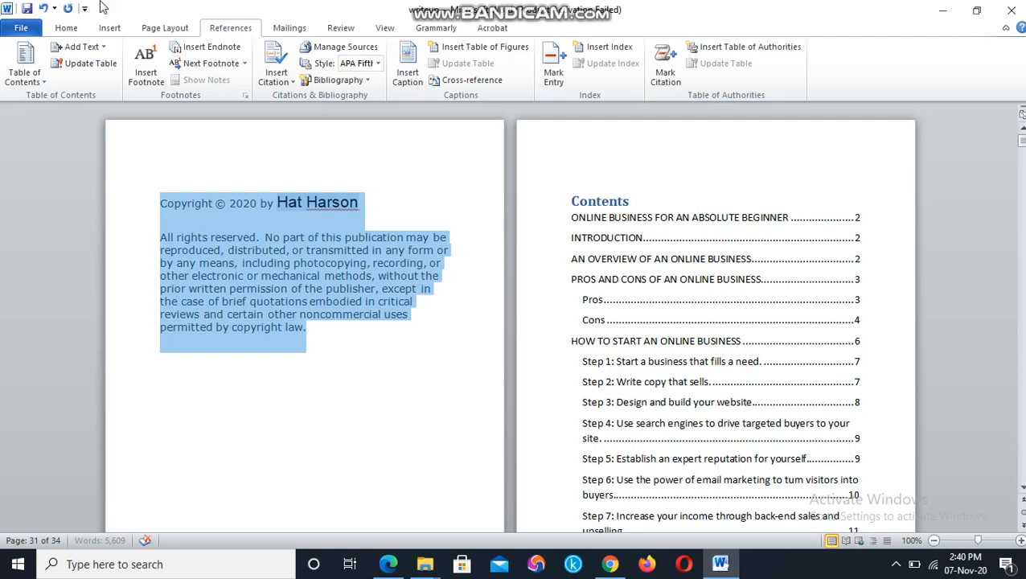
pyautogui.click(67, 30)
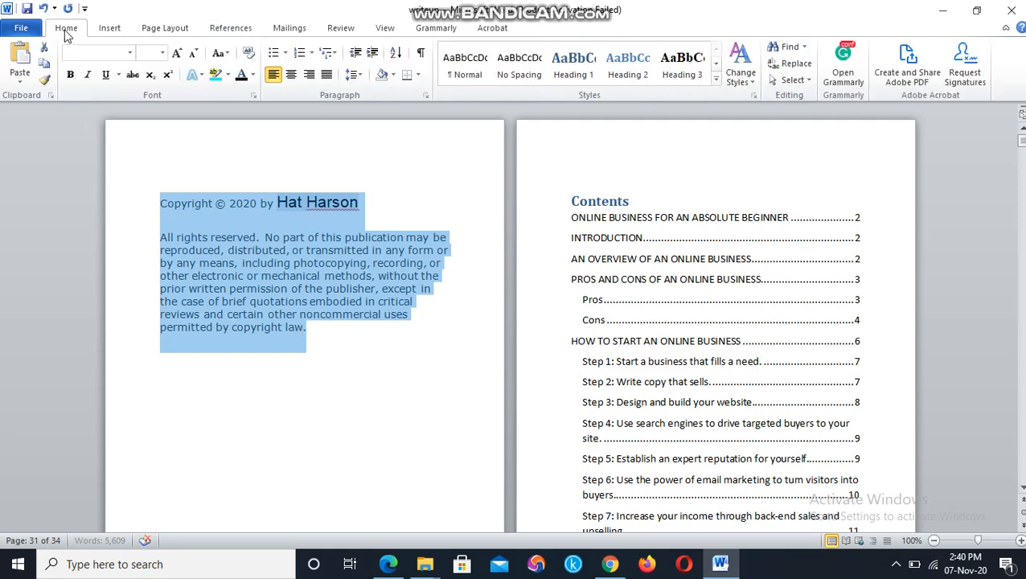
pyautogui.click(129, 52)
pyautogui.click(101, 105)
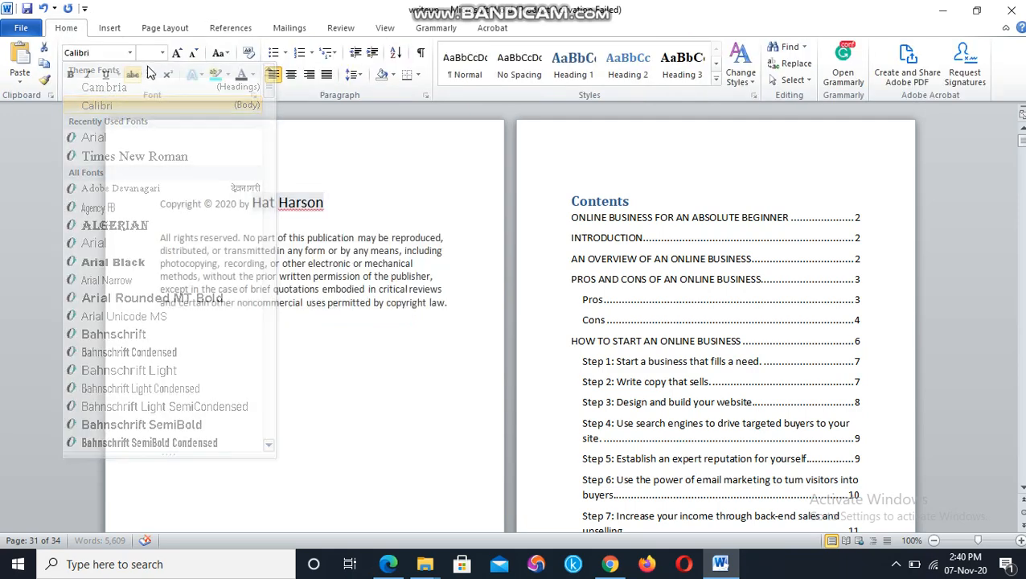
pyautogui.click(162, 52)
pyautogui.click(144, 121)
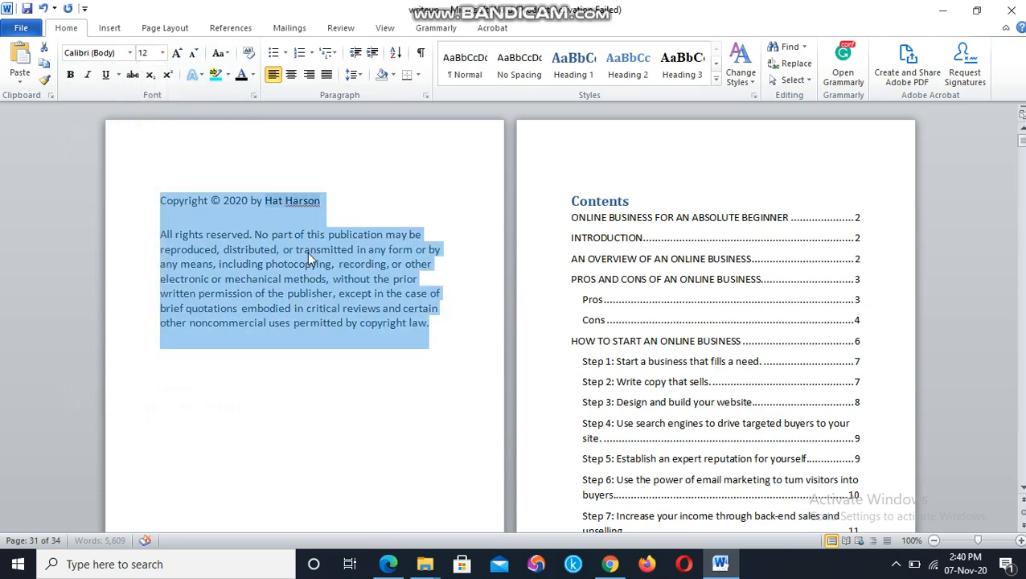
pyautogui.click(400, 462)
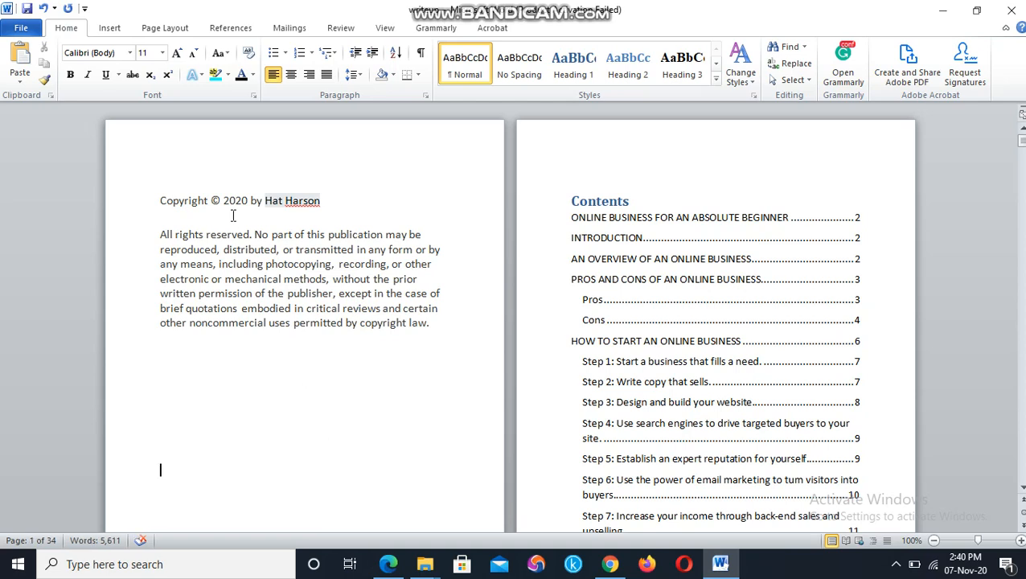
# Save a copy of the document to the Desktop as a PDF named writeupPDF
pyautogui.click(26, 30)
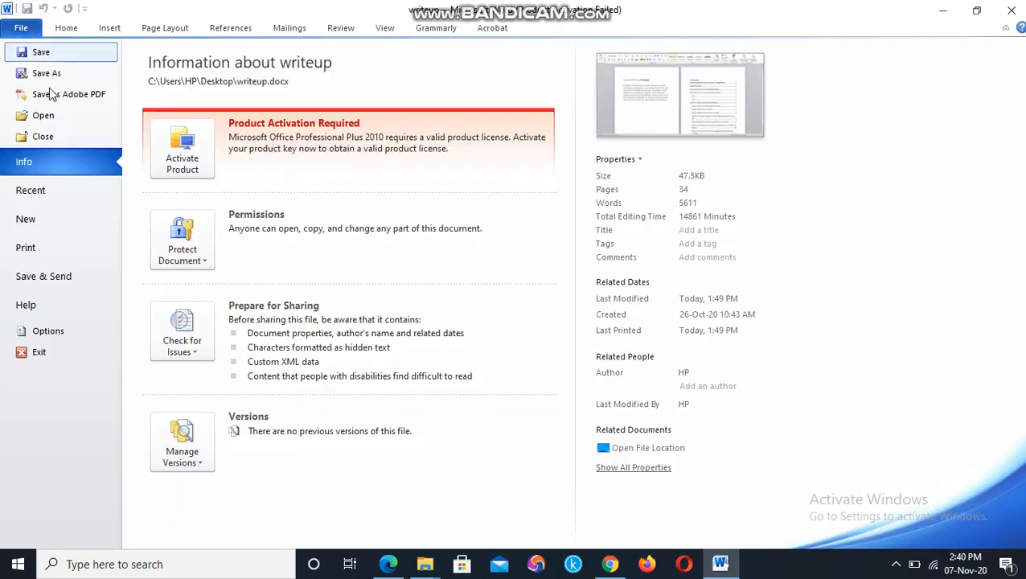
pyautogui.press('Escape')
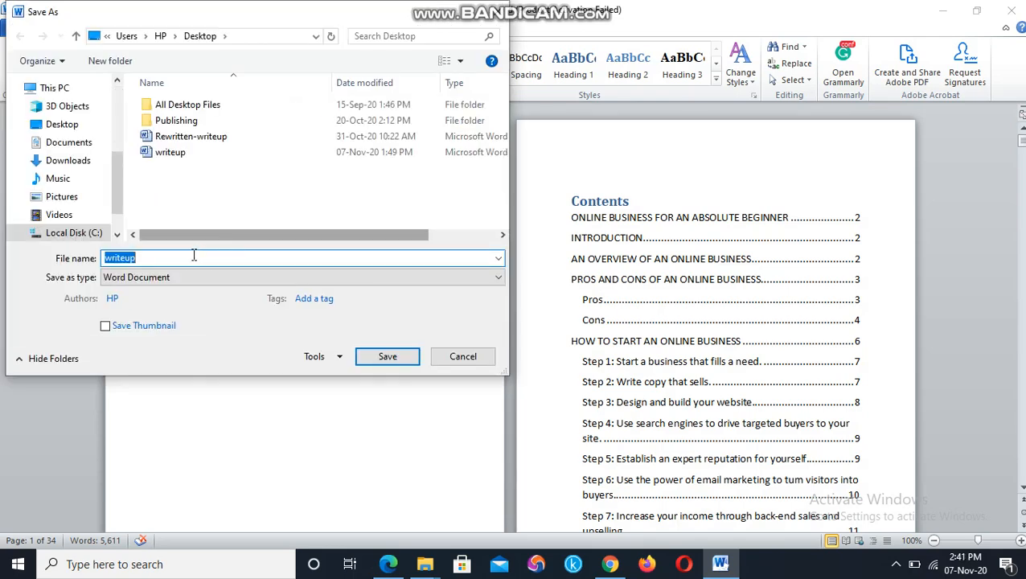
pyautogui.click(142, 259)
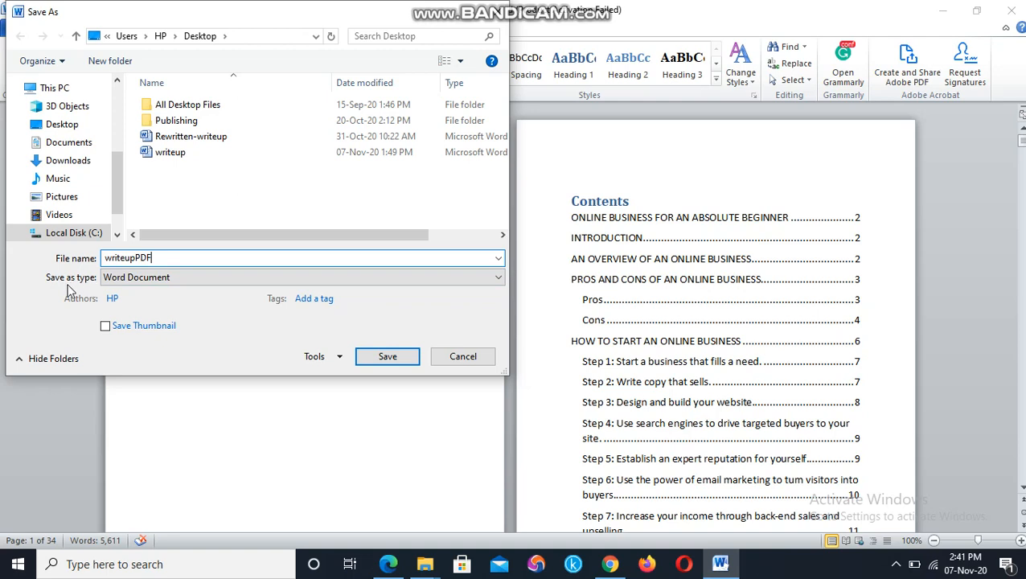
pyautogui.click(155, 278)
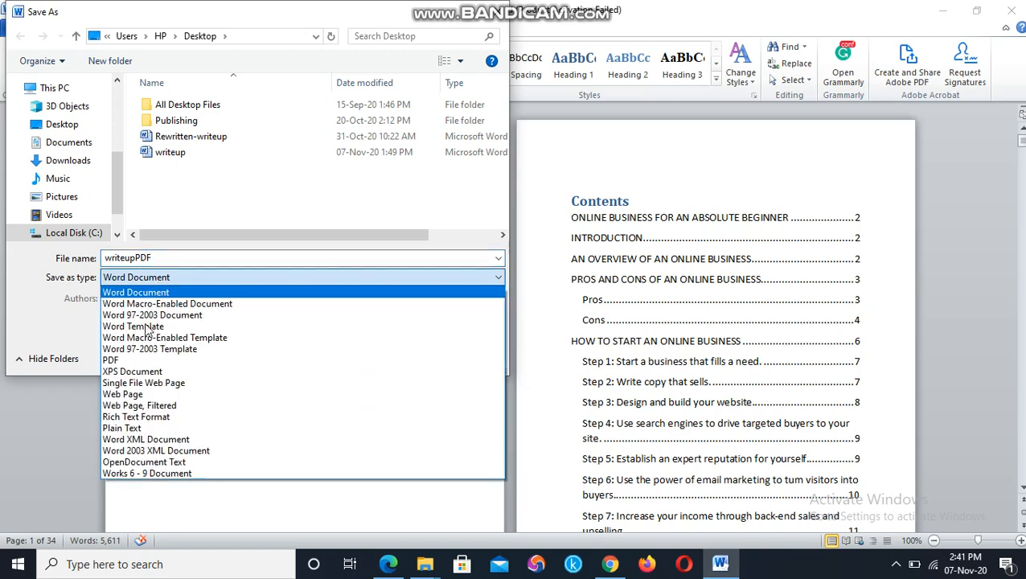
pyautogui.click(127, 363)
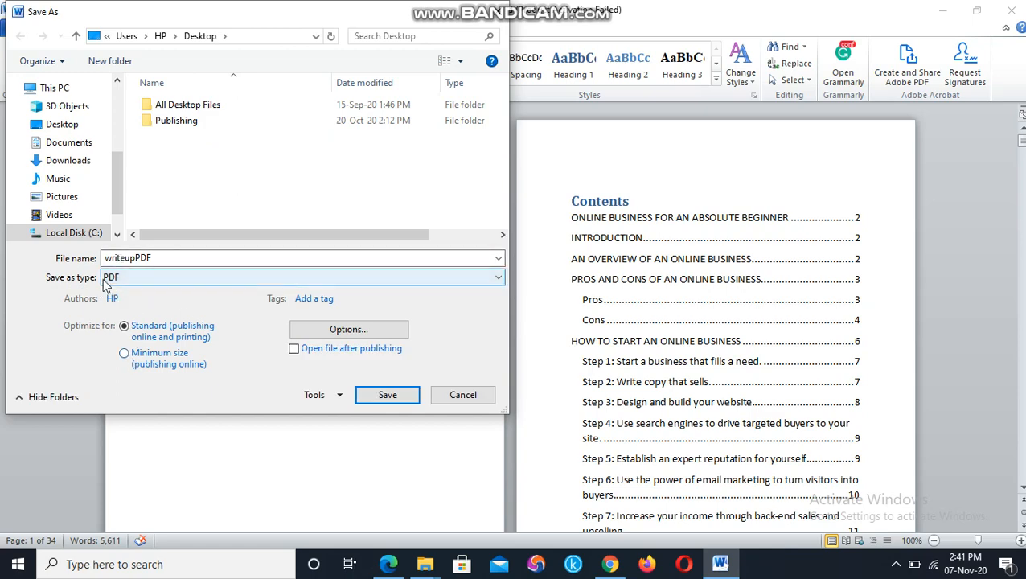
pyautogui.click(386, 402)
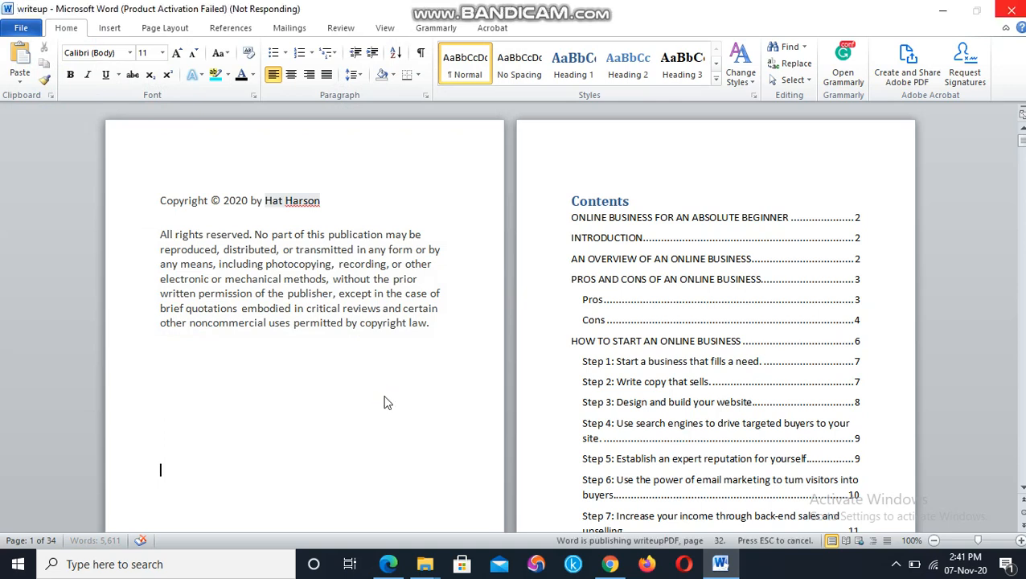
# Check the desktop for the exported writeupPDF file and return to the Word document
pyautogui.click(942, 11)
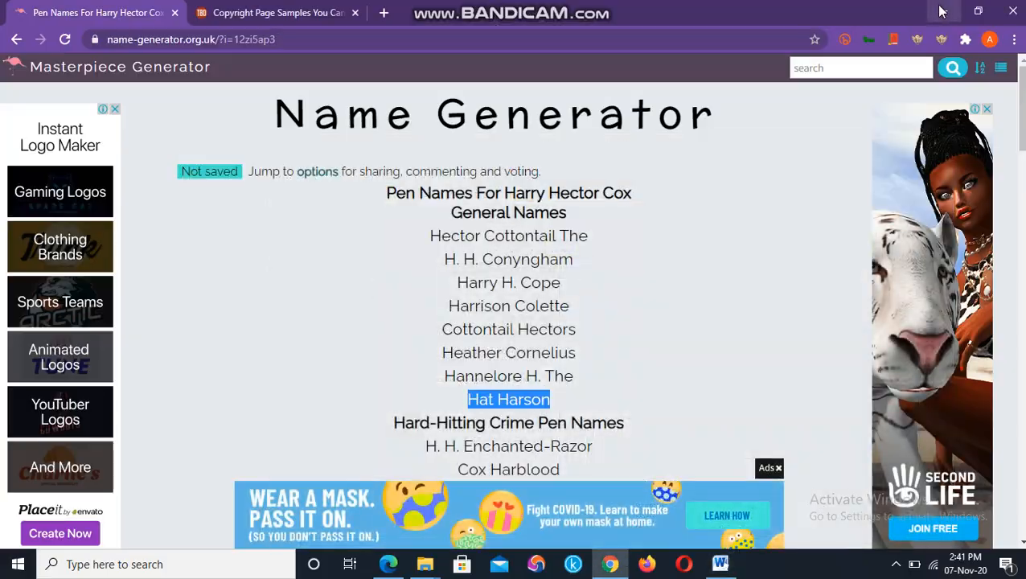
pyautogui.click(942, 11)
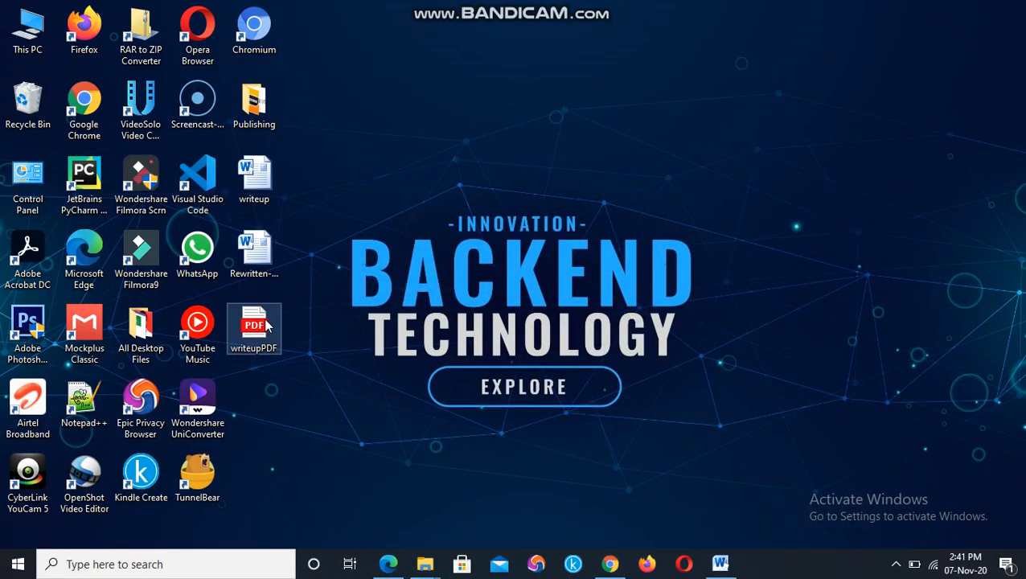
pyautogui.click(722, 565)
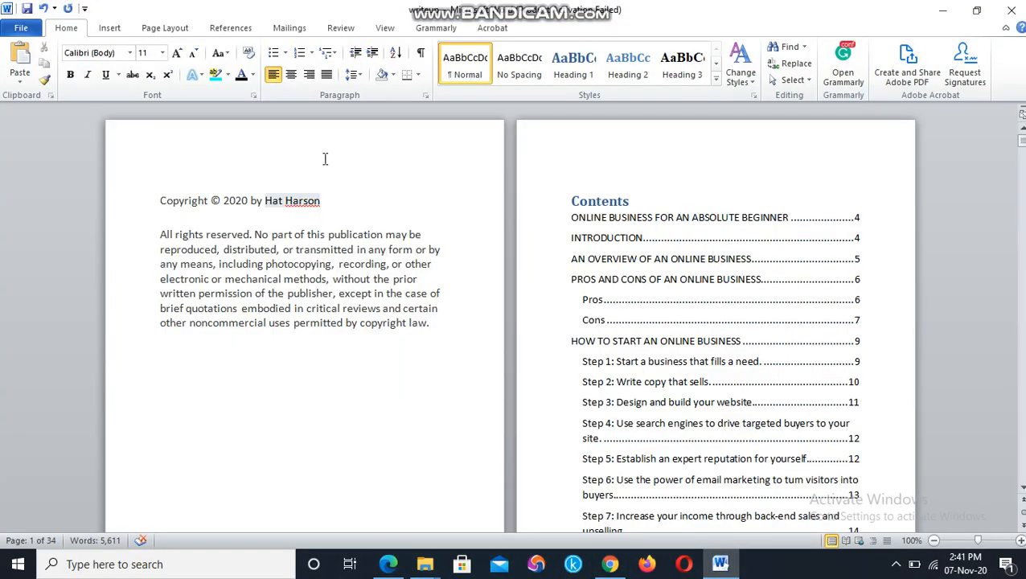
pyautogui.moveTo(723, 567)
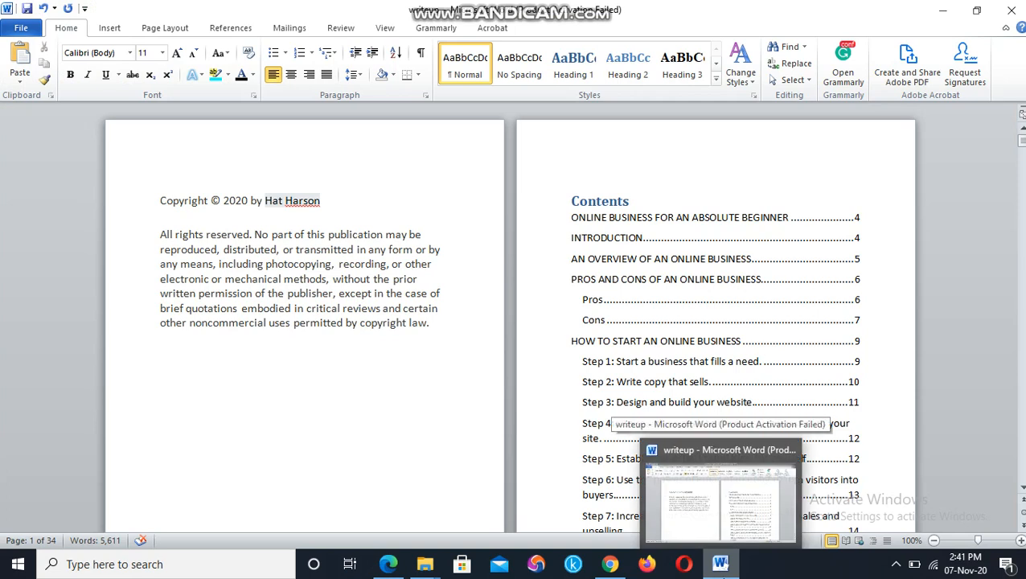